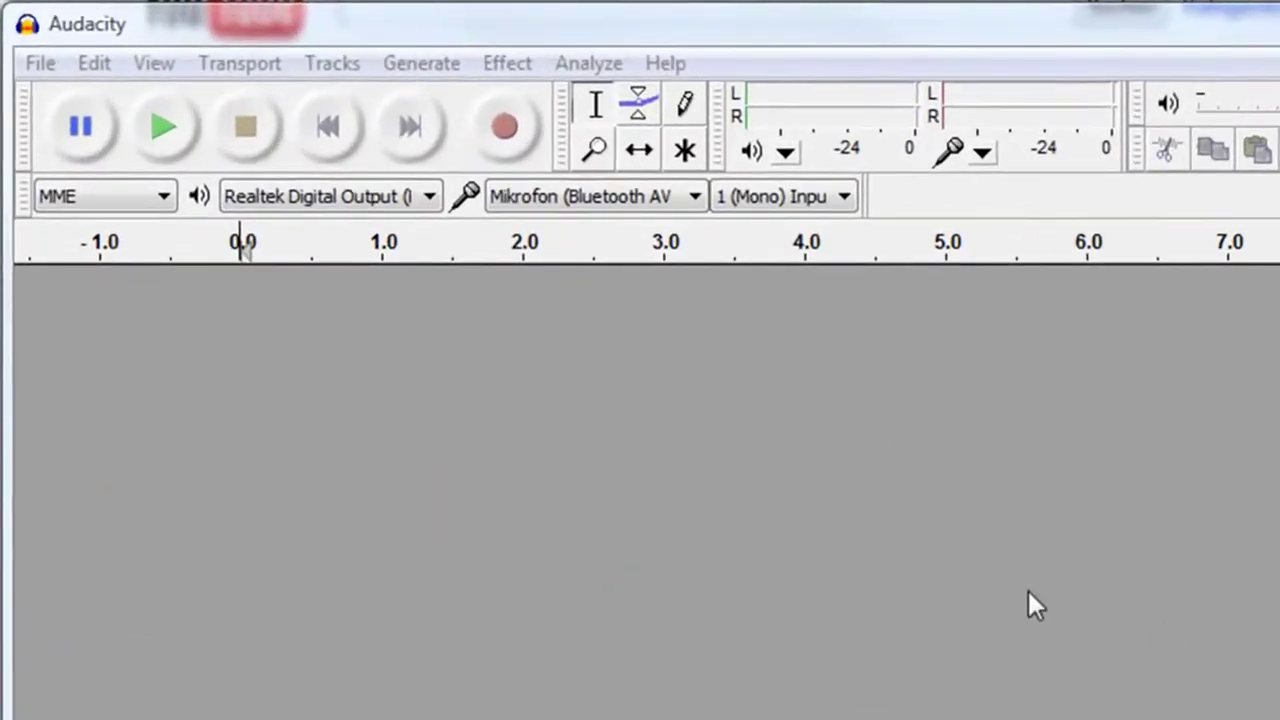
Select Mikrofon (Microsoft LifeChat) as the recording input device and leave it unchanged
{"action": "left_click", "coordinate": [783, 222]}
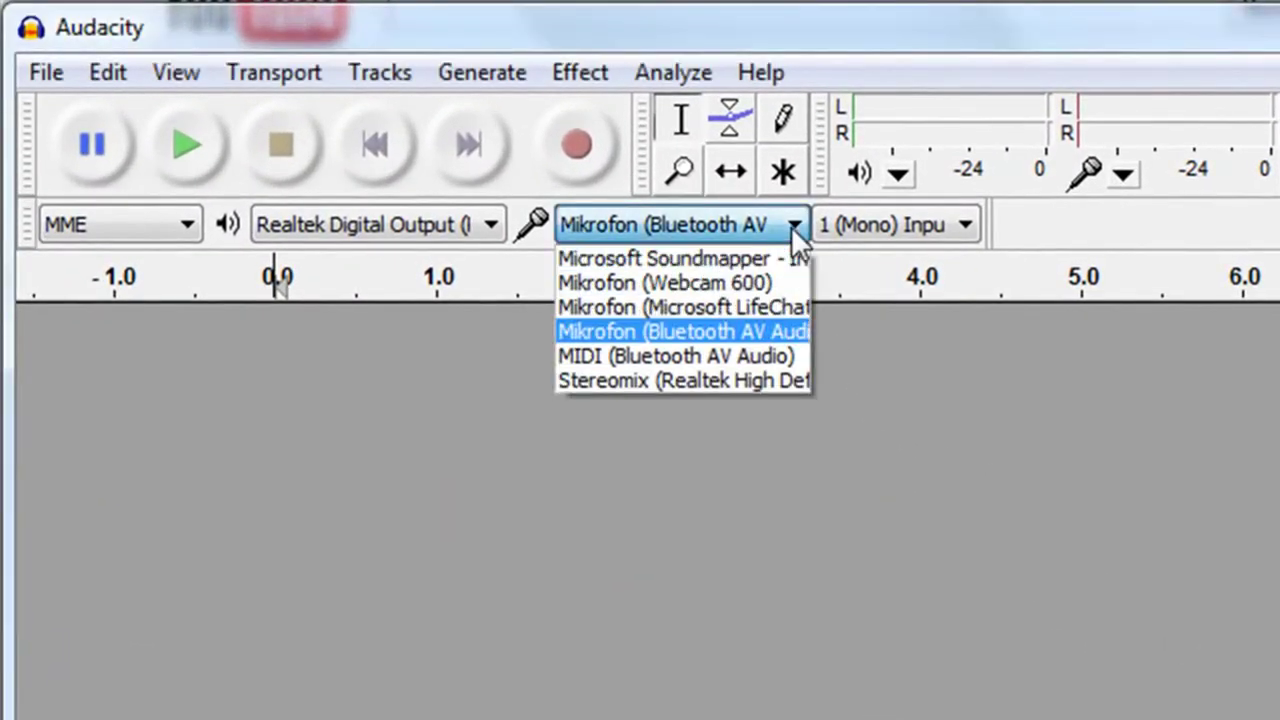
{"action": "left_click", "coordinate": [745, 307]}
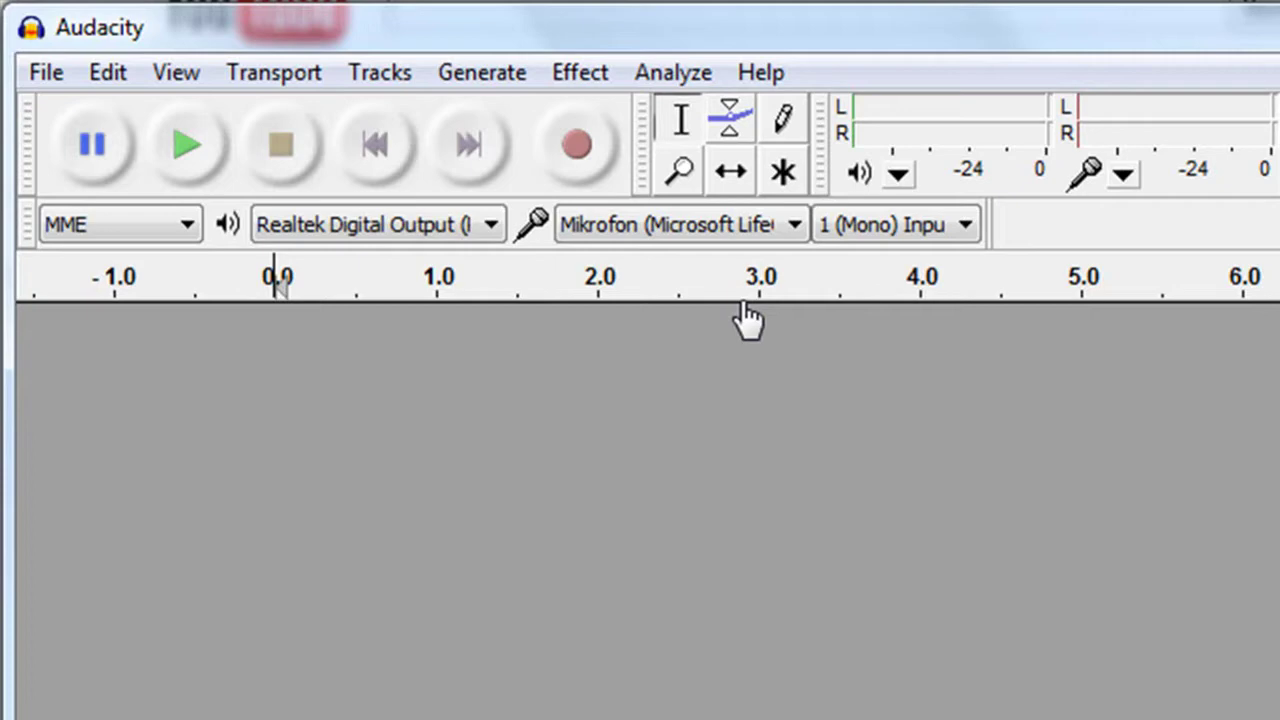
{"action": "left_click", "coordinate": [795, 226]}
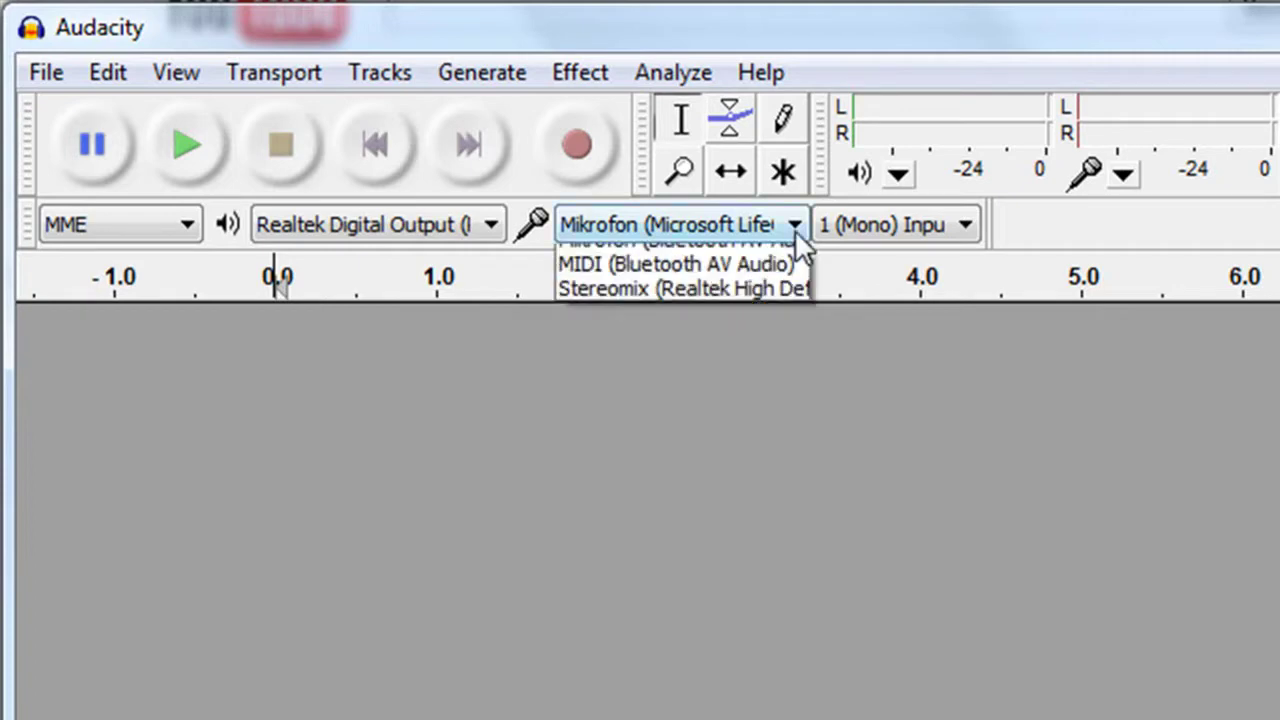
{"action": "left_click", "coordinate": [759, 399]}
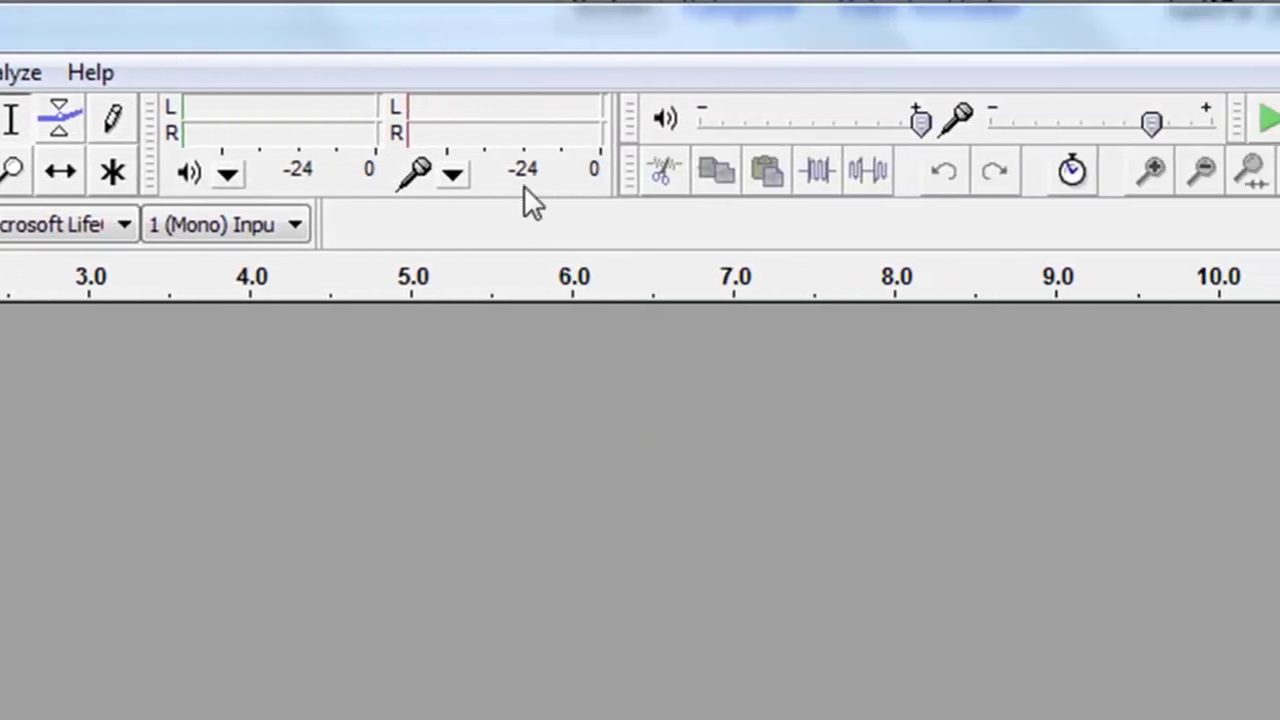
Monitor the microphone level, lower the input volume slider to 0.4, then stop monitoring
{"action": "left_click", "coordinate": [453, 174]}
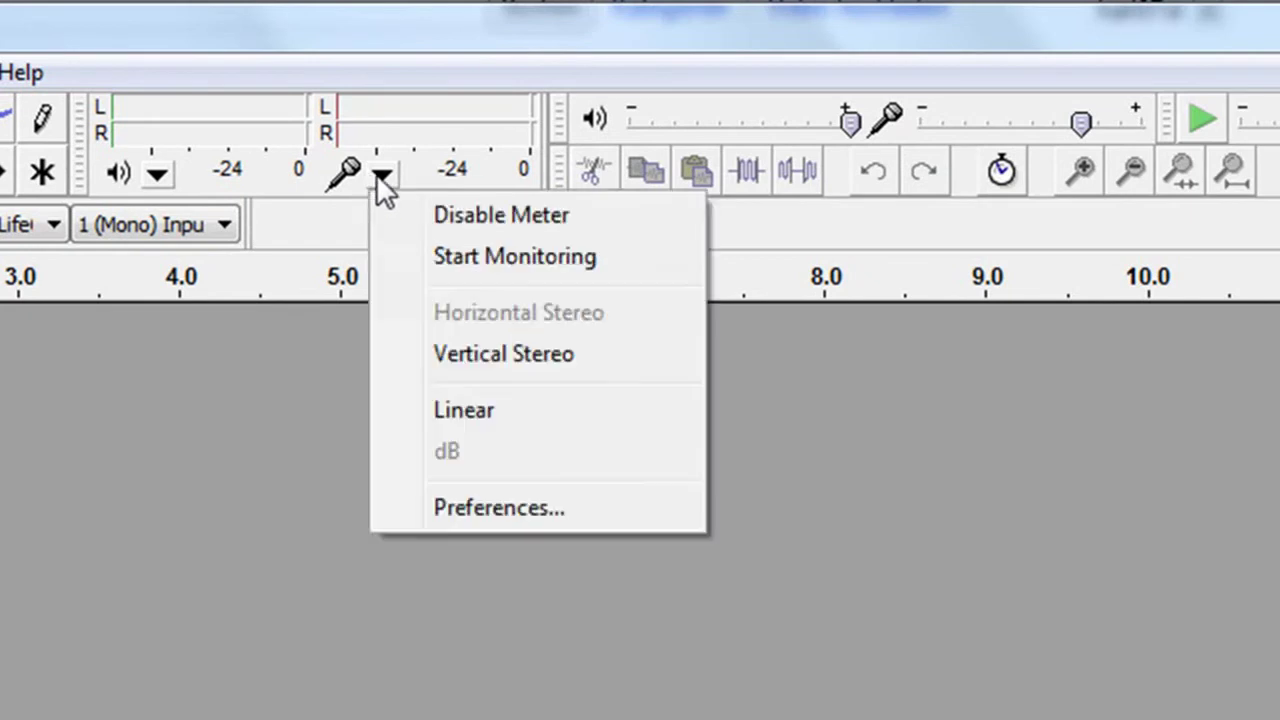
{"action": "left_click", "coordinate": [407, 250]}
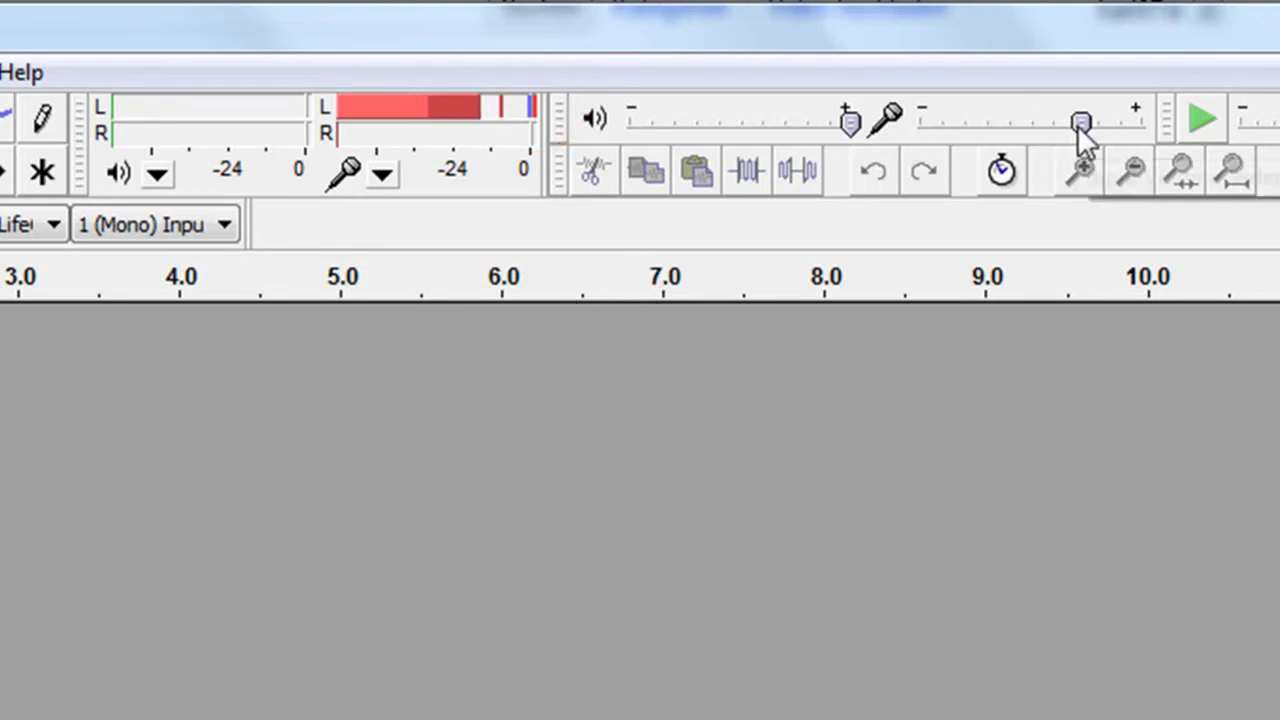
{"action": "mouse_move", "coordinate": [1078, 130]}
{"action": "left_mouse_down"}
{"action": "mouse_move", "coordinate": [1000, 134]}
{"action": "mouse_move", "coordinate": [1087, 134]}
{"action": "mouse_move", "coordinate": [1066, 140]}
{"action": "left_mouse_up"}
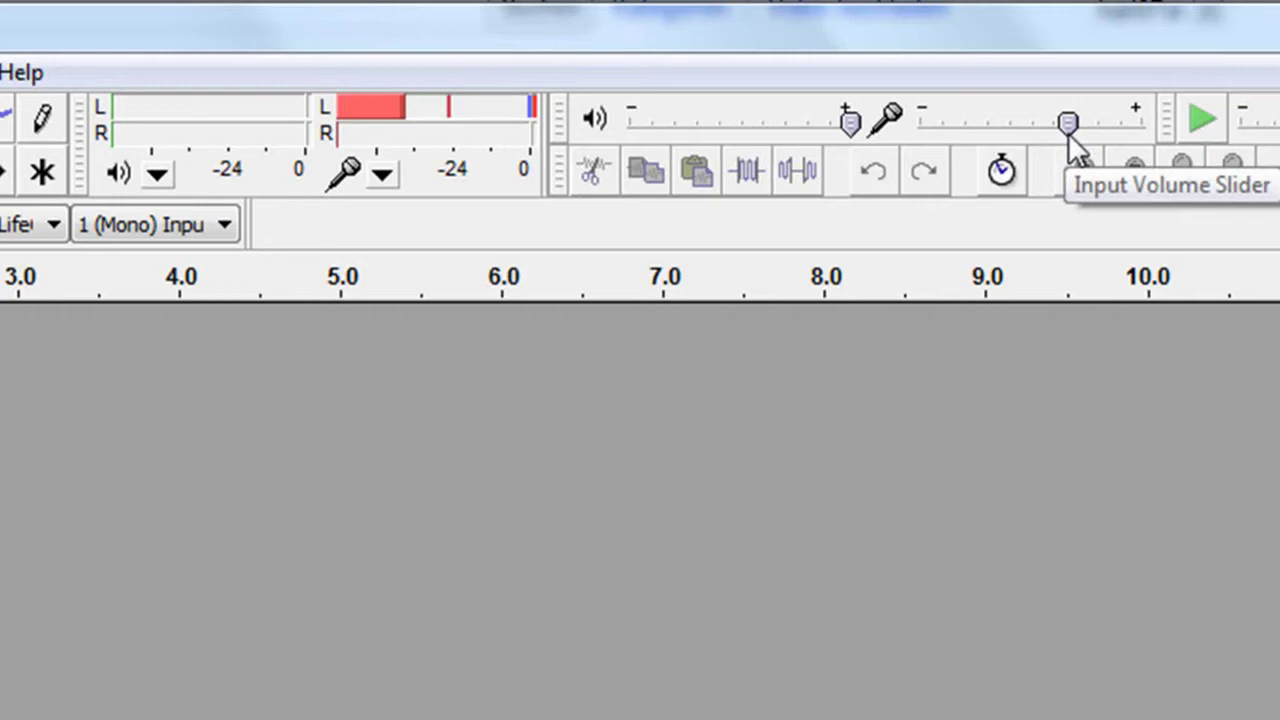
{"action": "left_click", "coordinate": [382, 176]}
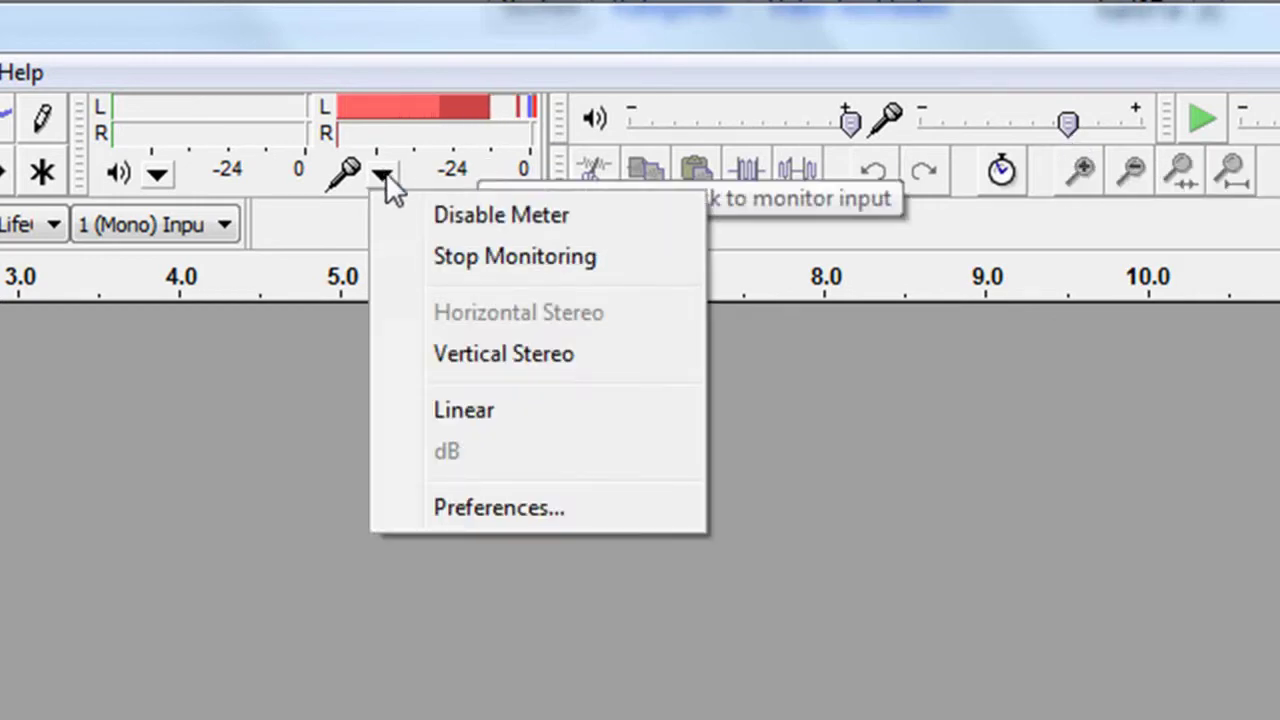
{"action": "left_click", "coordinate": [447, 258]}
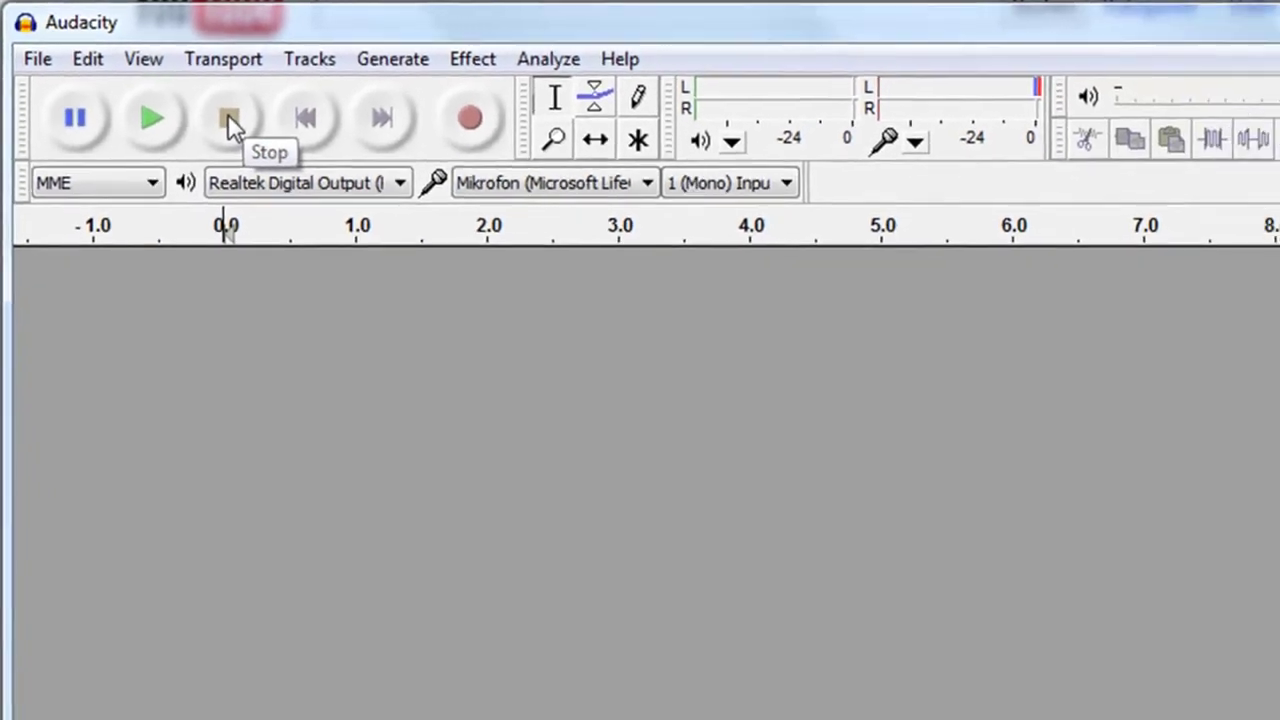
Record a roughly 6.7-second speech clip and rename its track 'Voice A'
{"action": "left_click", "coordinate": [468, 118]}
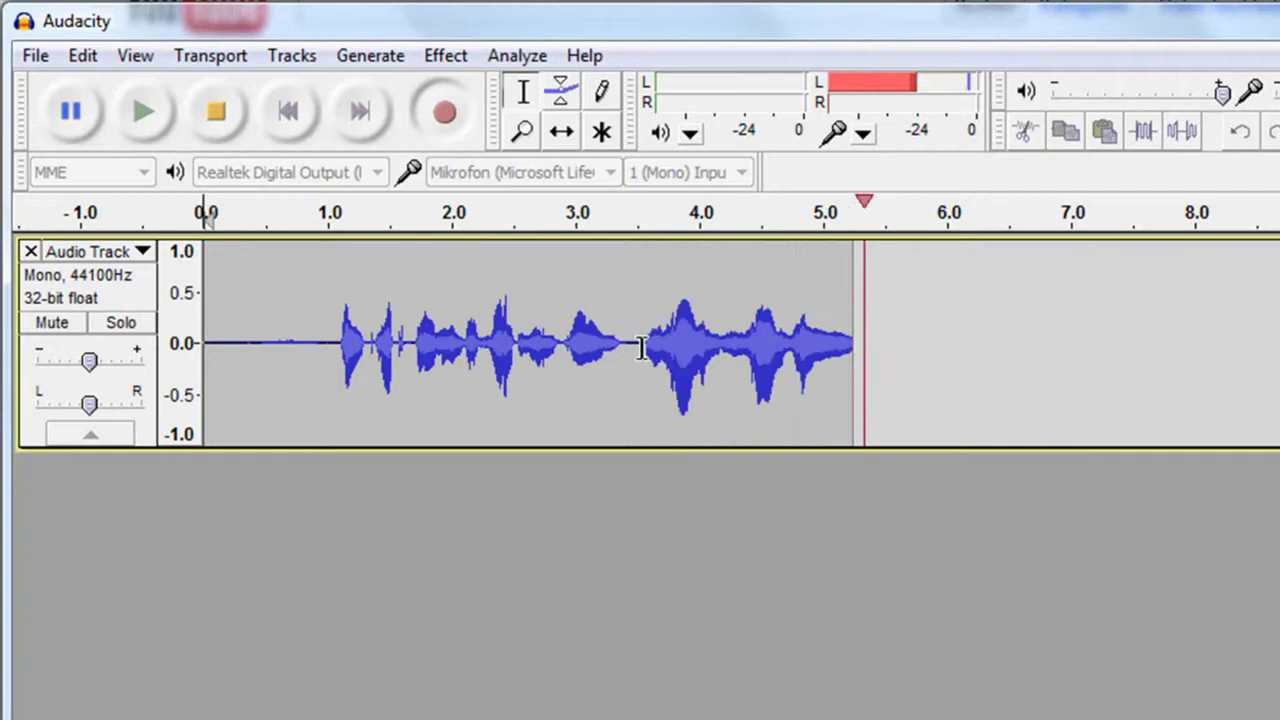
{"action": "left_click", "coordinate": [217, 114]}
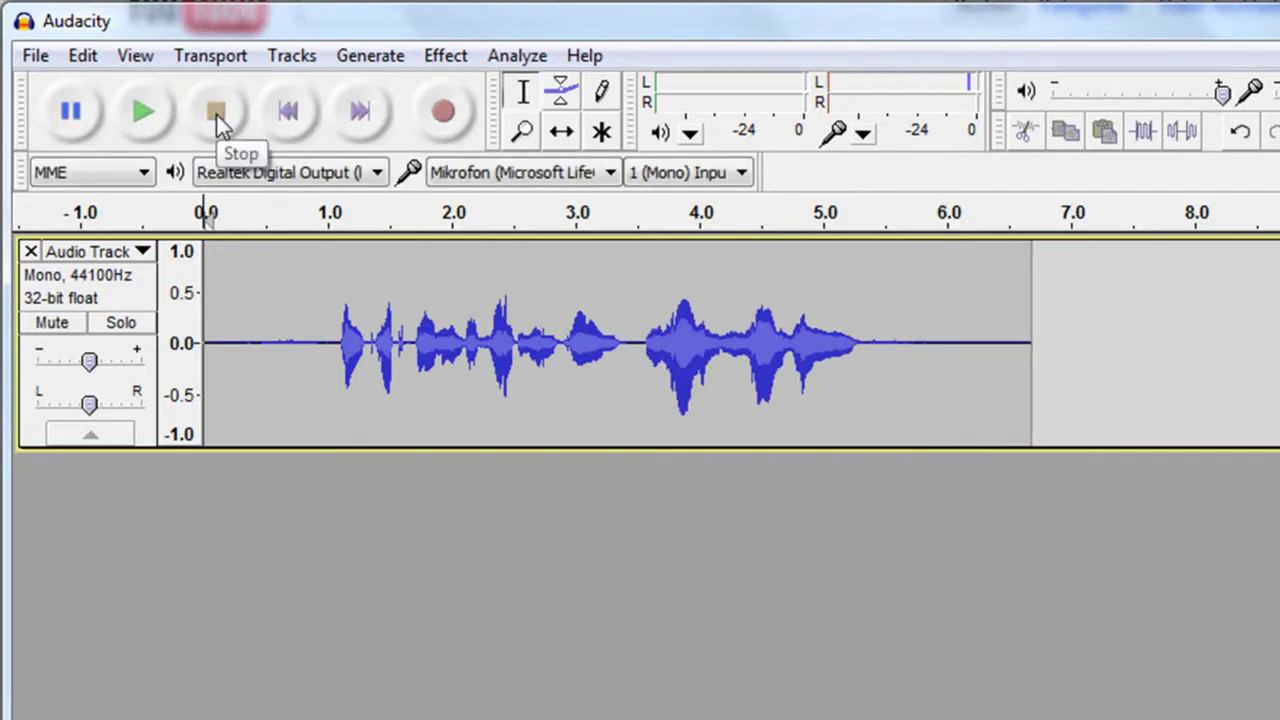
{"action": "left_click", "coordinate": [130, 252]}
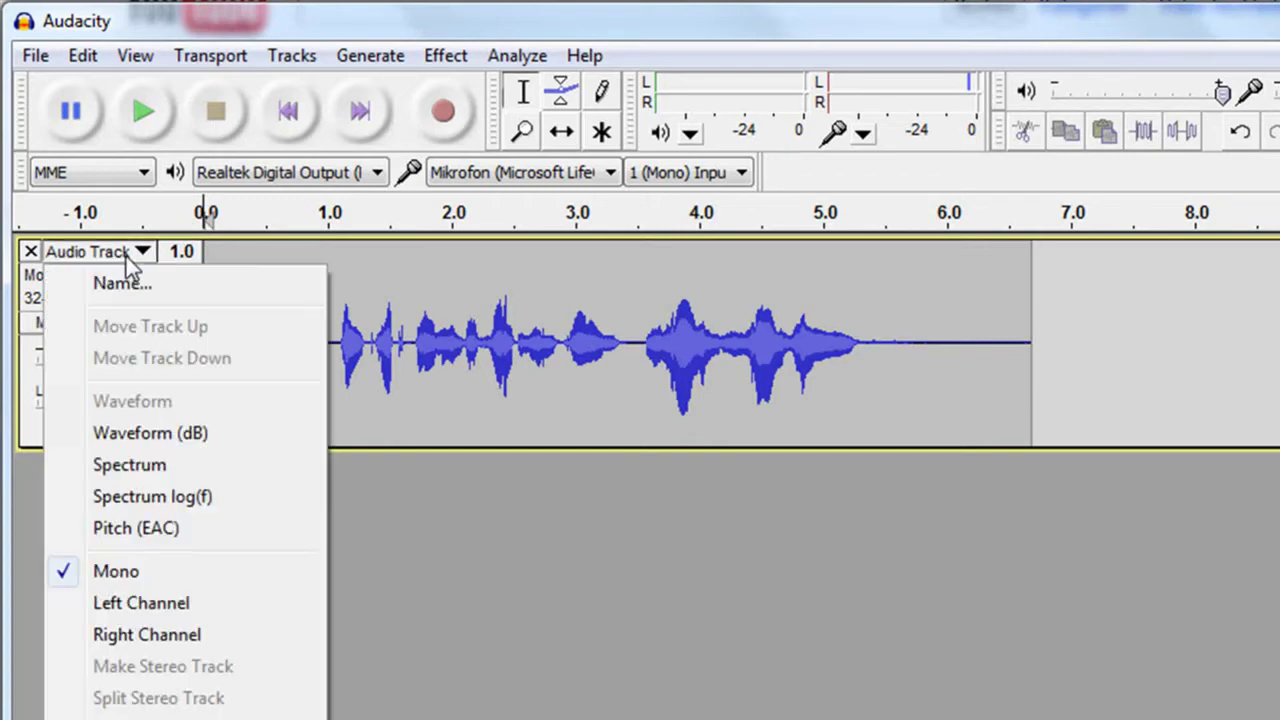
{"action": "left_click", "coordinate": [122, 284]}
{"action": "type", "text": "Voice "}
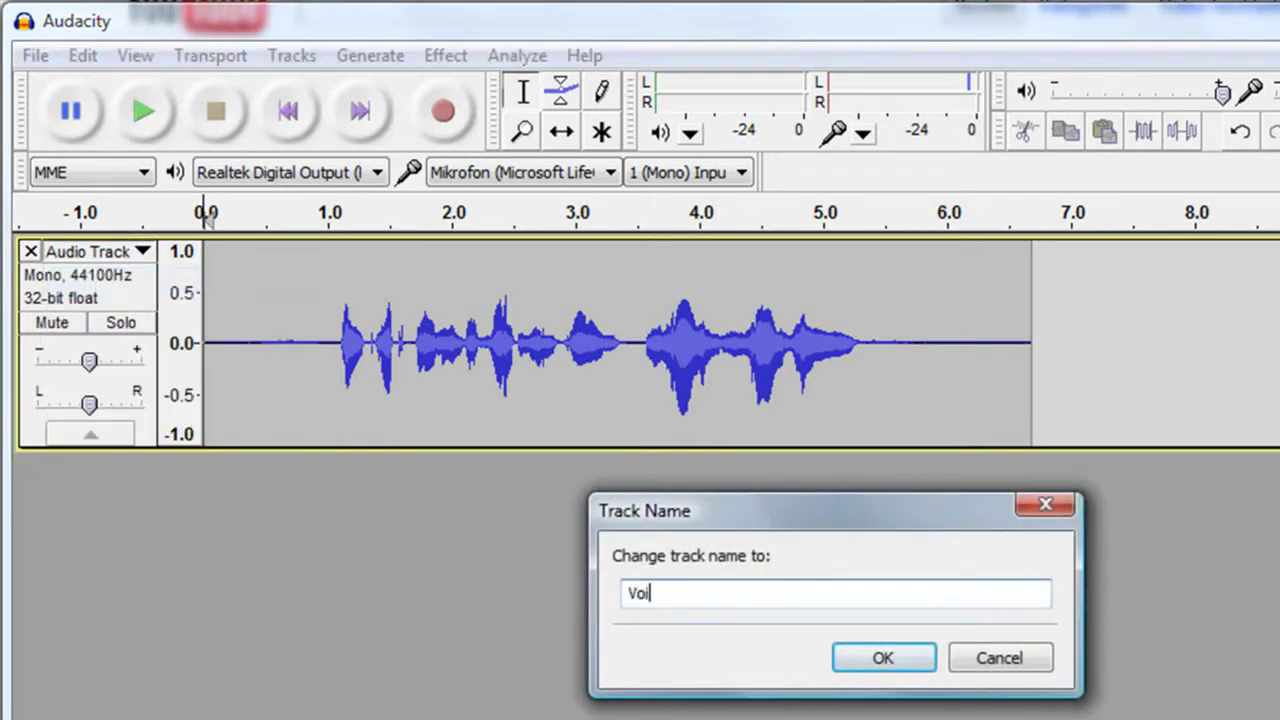
{"action": "type", "text": "A"}
{"action": "key", "text": "Return"}
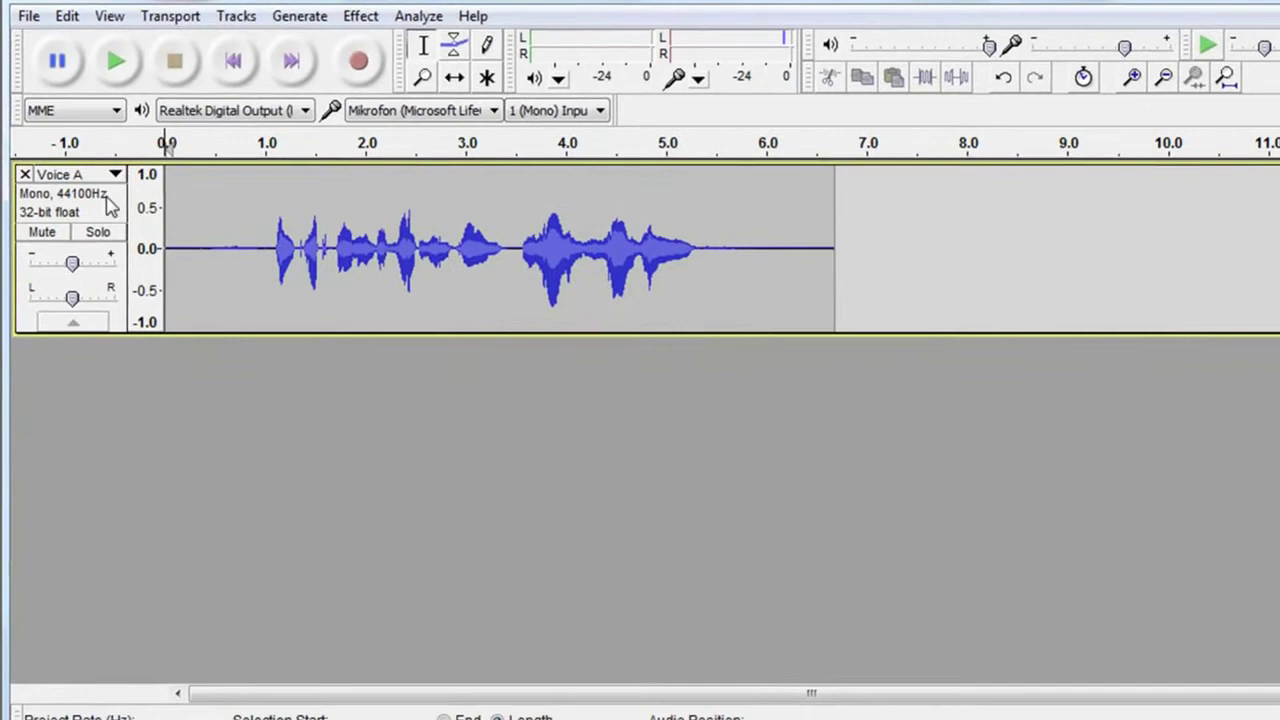
Leave Preferences unchanged and switch playback output to the Microsoft LifeChat speakers
{"action": "left_click", "coordinate": [70, 17]}
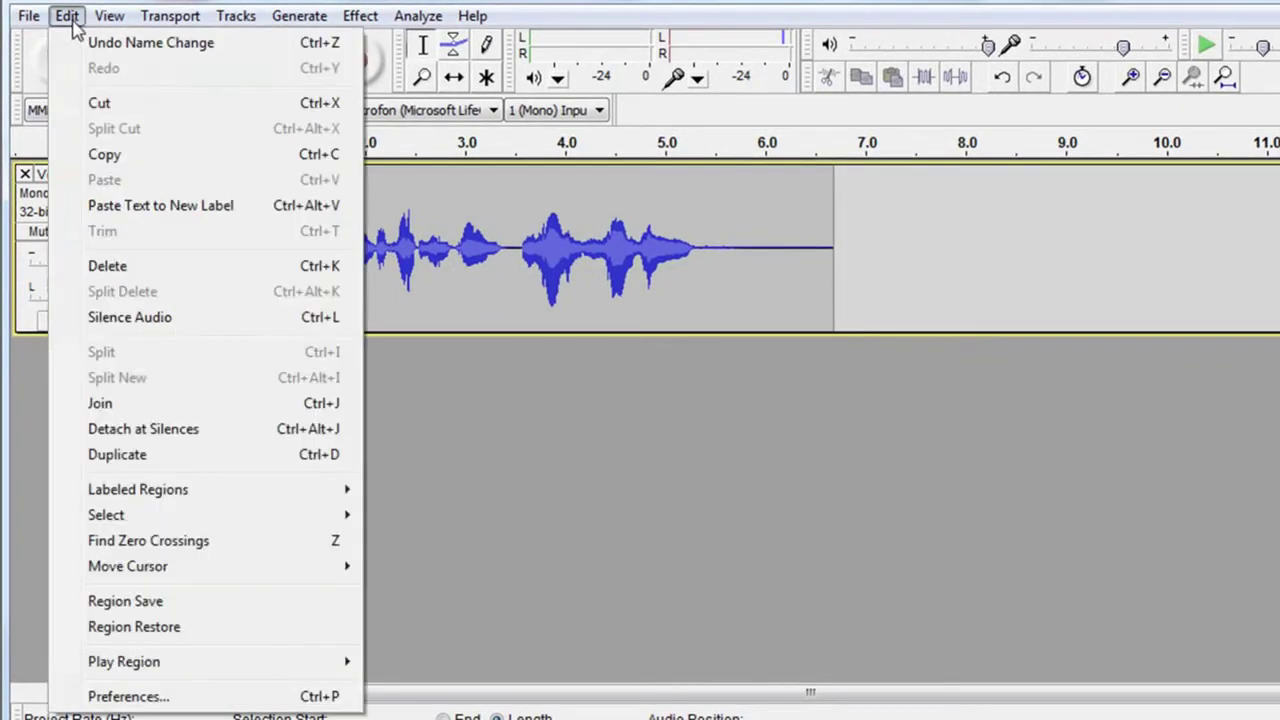
{"action": "left_click", "coordinate": [115, 696]}
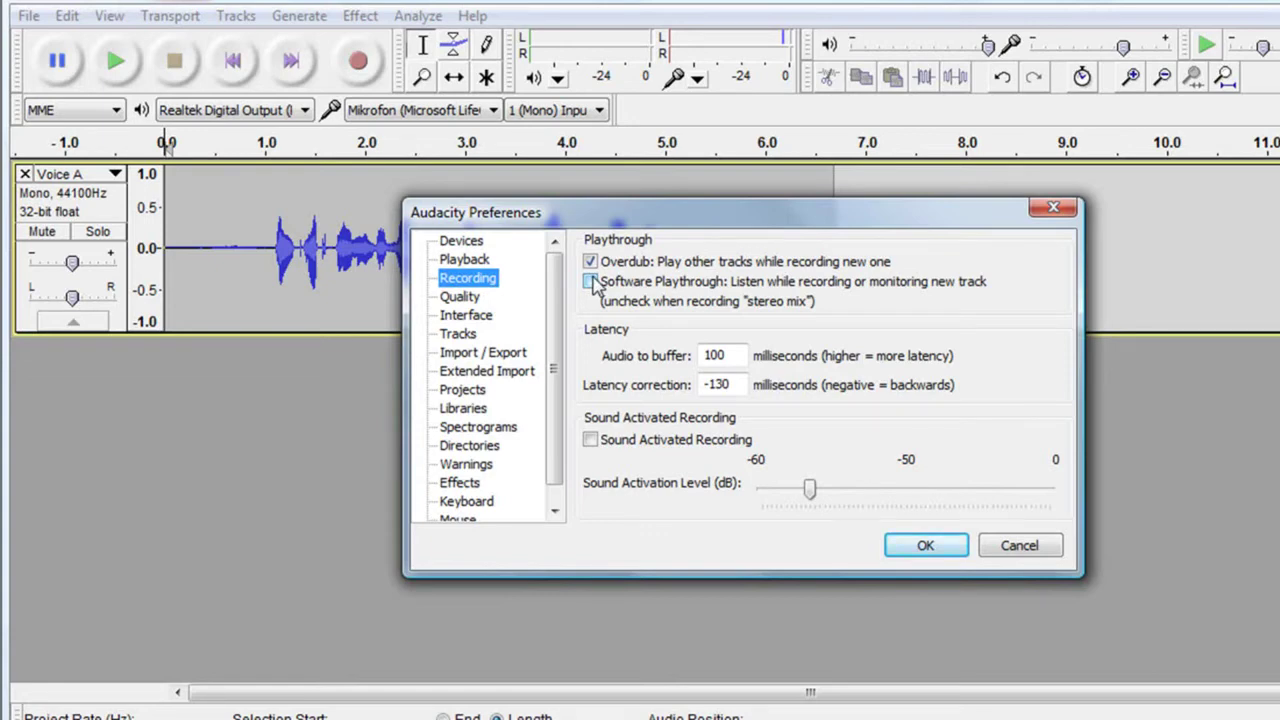
{"action": "left_click", "coordinate": [1018, 550]}
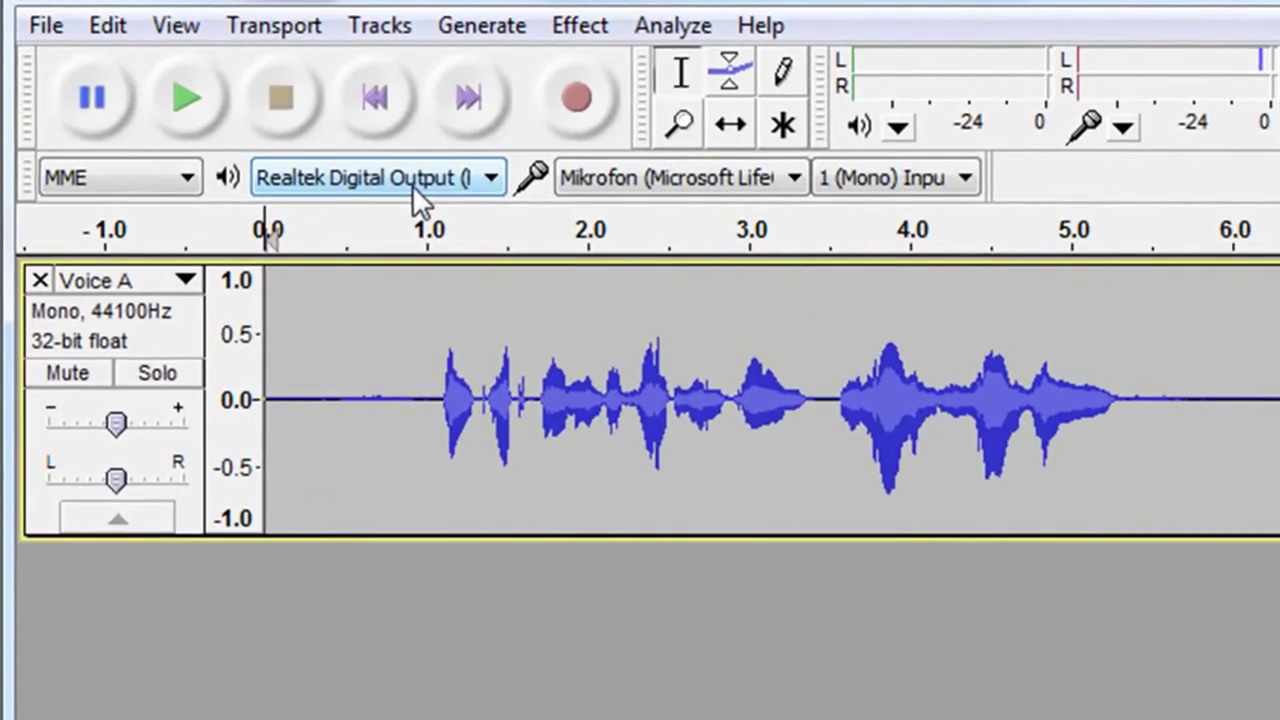
{"action": "left_click", "coordinate": [412, 185]}
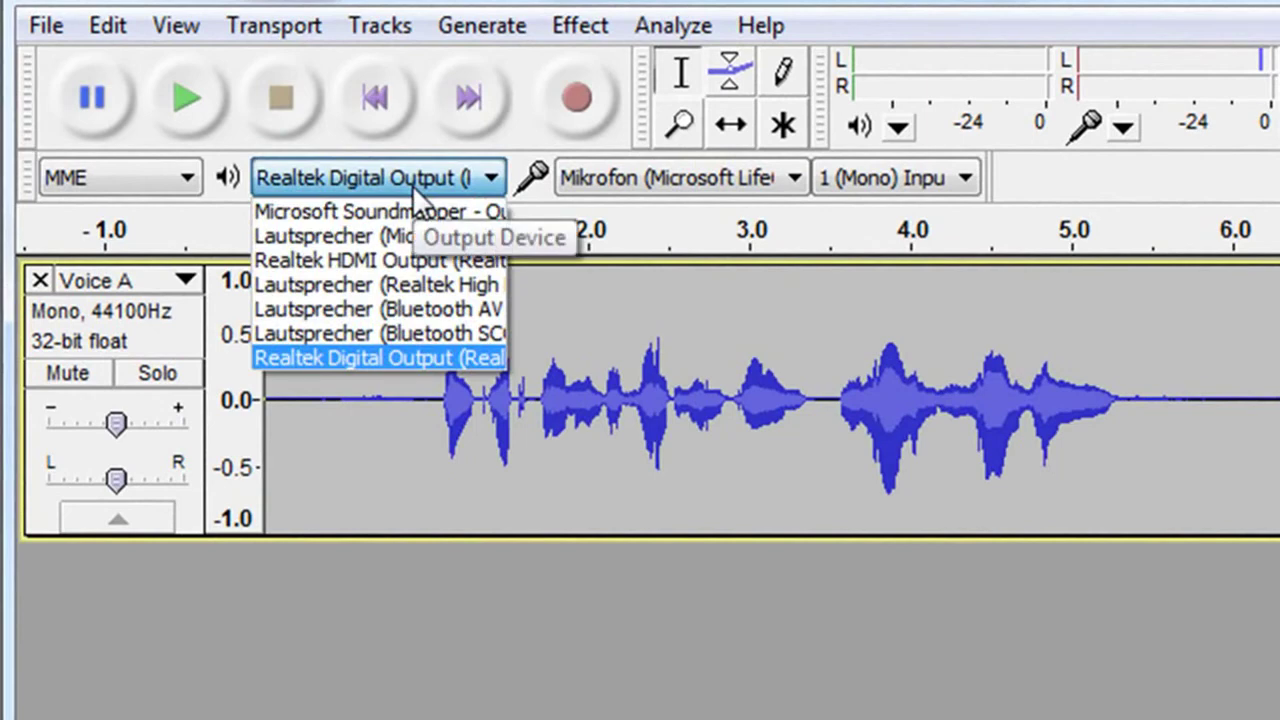
{"action": "left_click", "coordinate": [408, 238]}
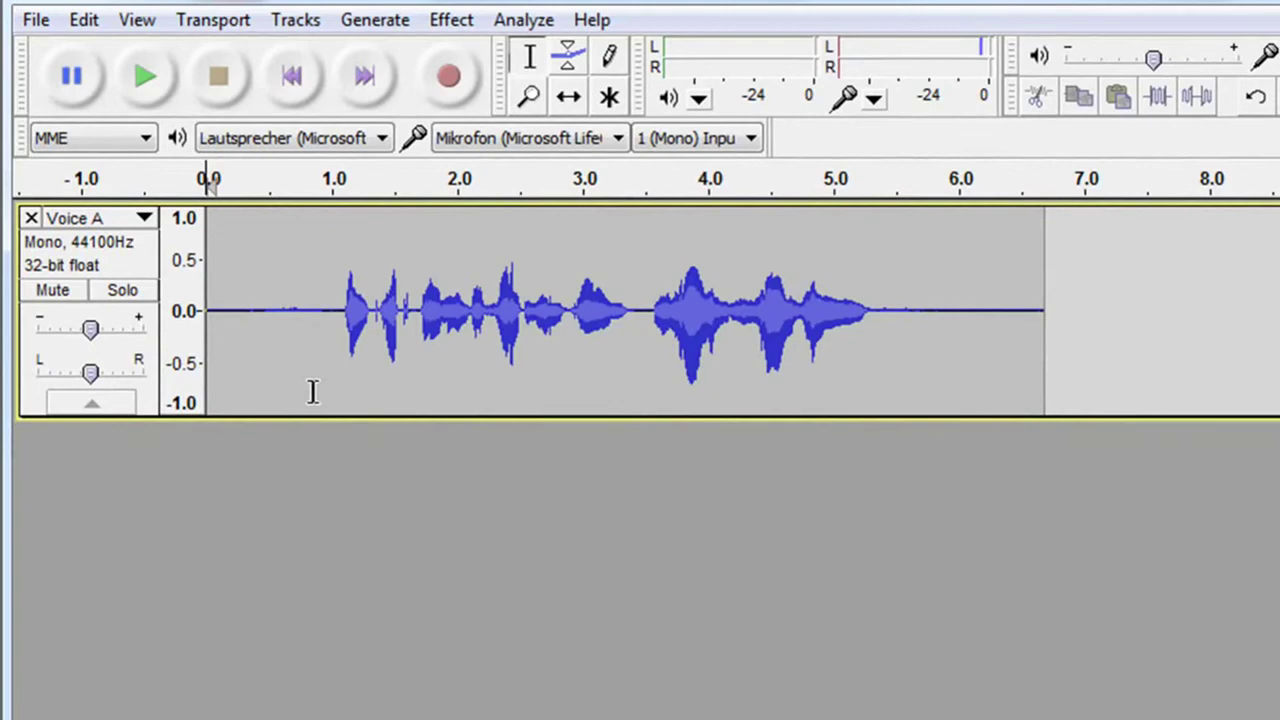
Record a second speech take of about 6.6 seconds and name its track 'Voice B'
{"action": "left_click", "coordinate": [449, 84]}
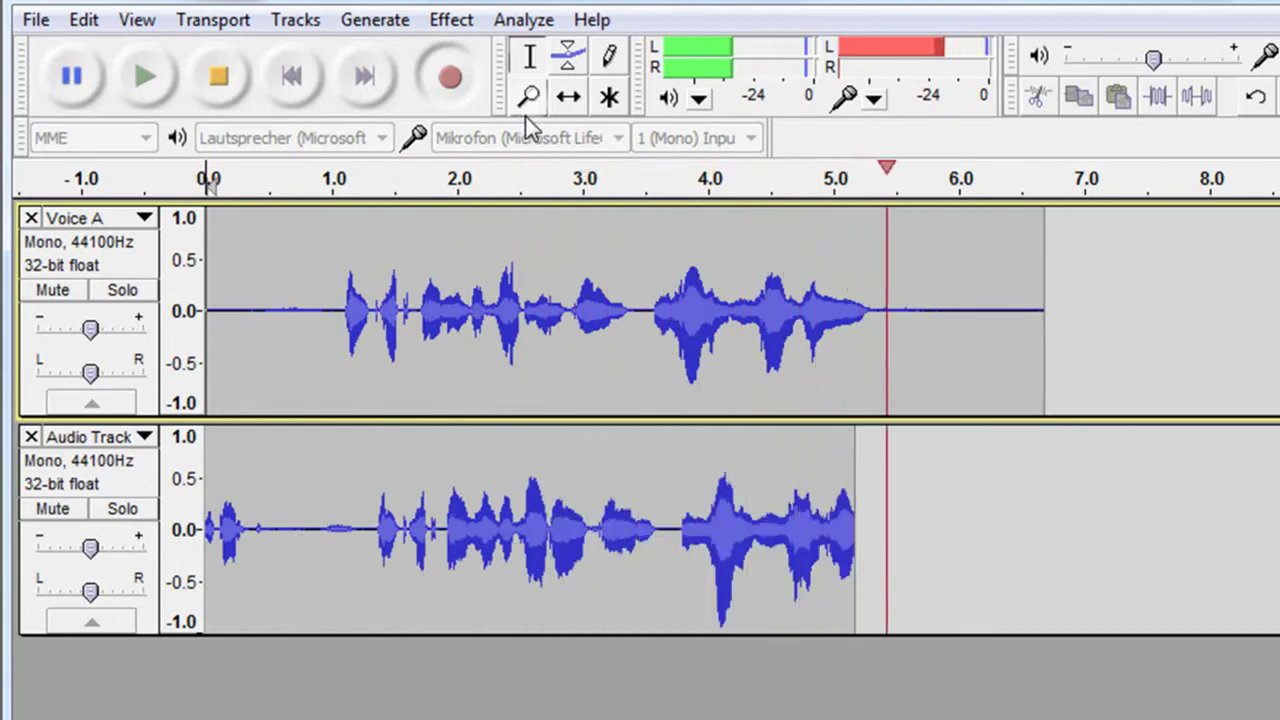
{"action": "left_click", "coordinate": [234, 94]}
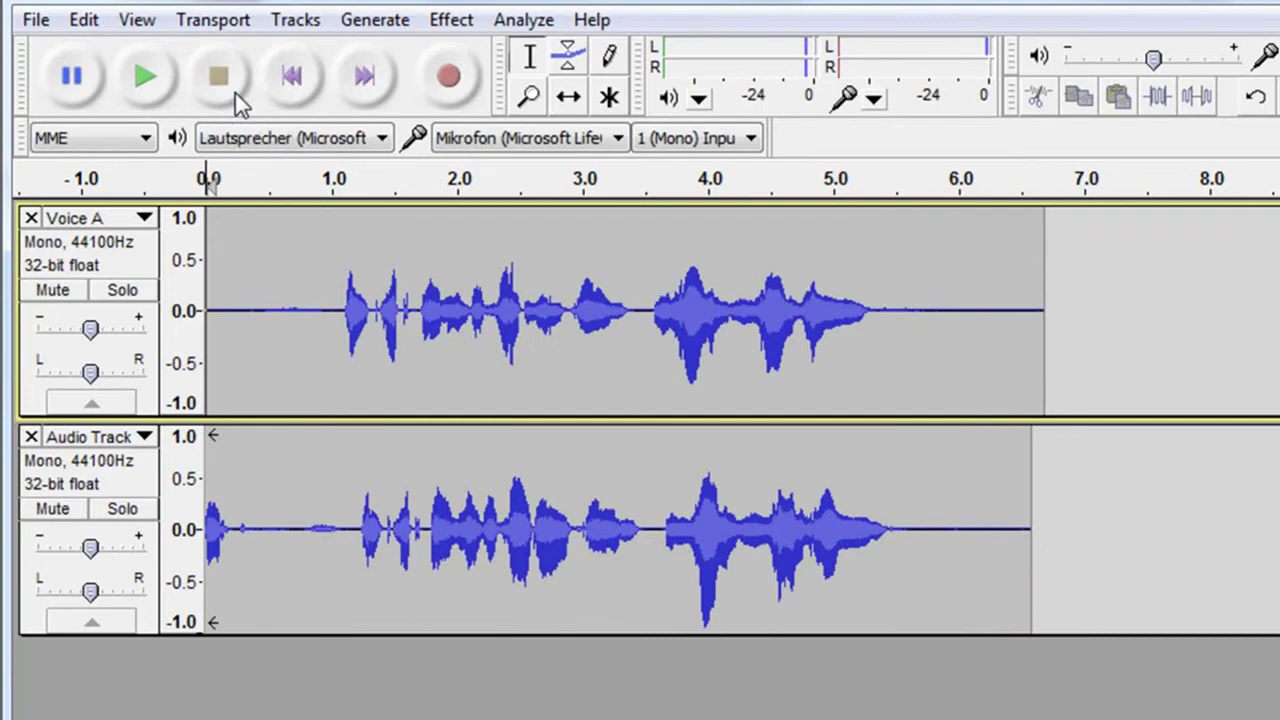
{"action": "left_click", "coordinate": [137, 442]}
{"action": "left_click", "coordinate": [108, 467]}
{"action": "type", "text": "V"}
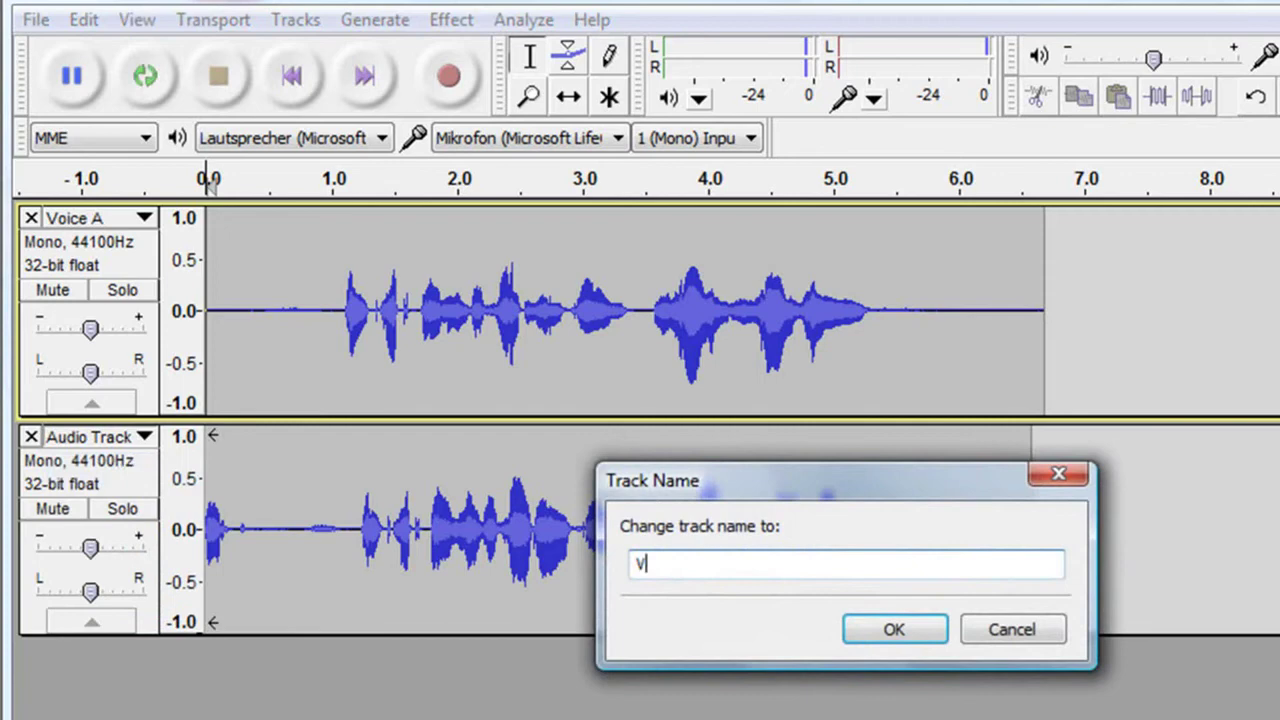
{"action": "type", "text": "oice B"}
{"action": "key", "text": "Return"}
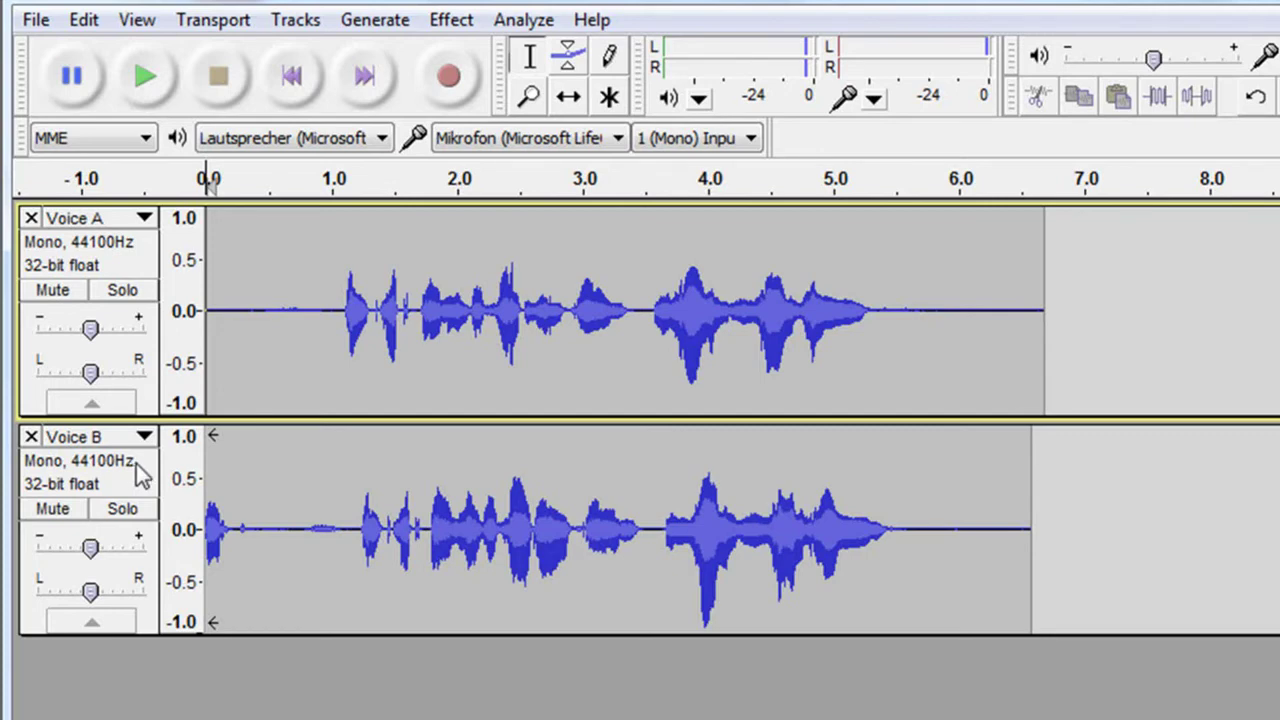
Import introduction.mp3 from the songs folder as a new audio track
{"action": "left_click", "coordinate": [36, 20]}
{"action": "mouse_move", "coordinate": [136, 382]}
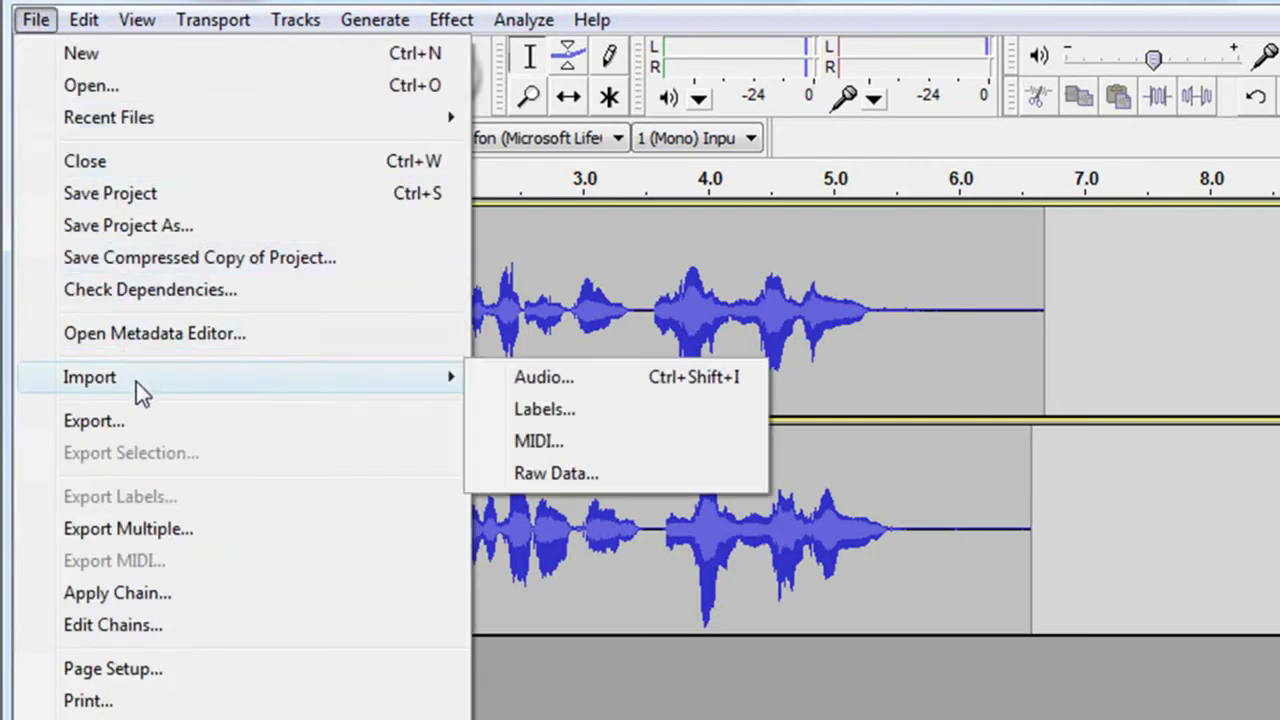
{"action": "left_click", "coordinate": [514, 382]}
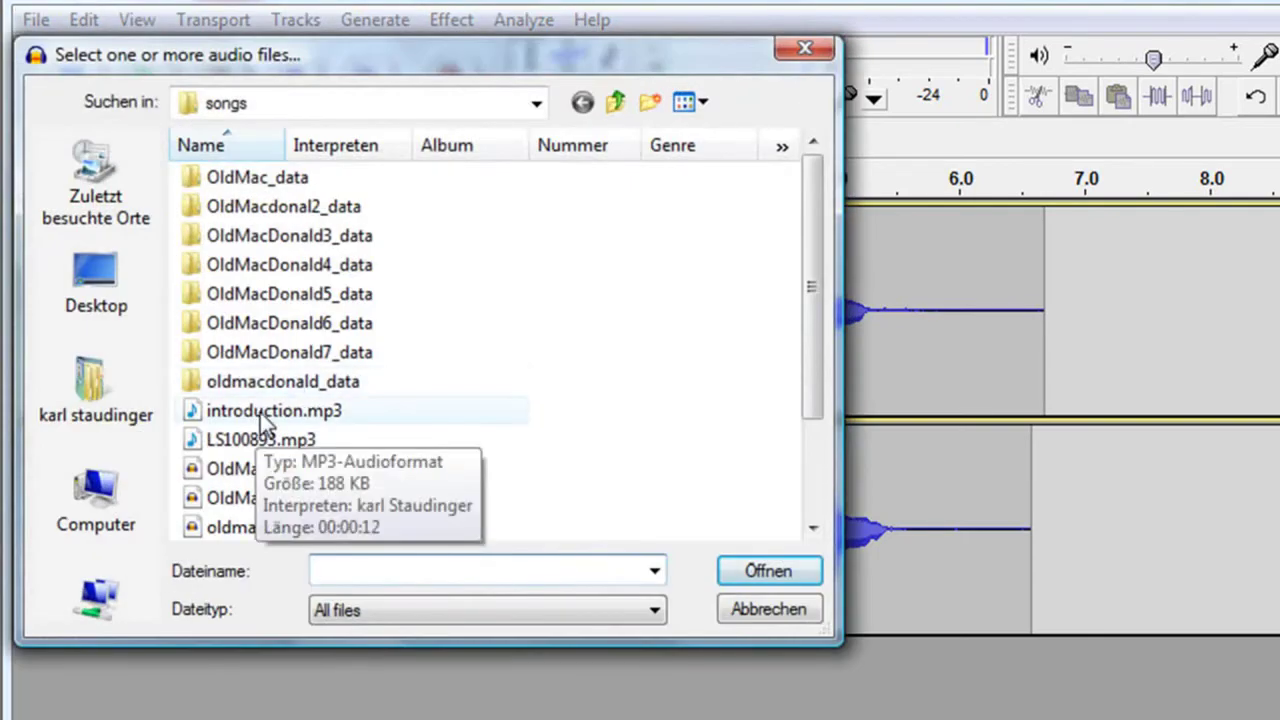
{"action": "double_click", "coordinate": [260, 412]}
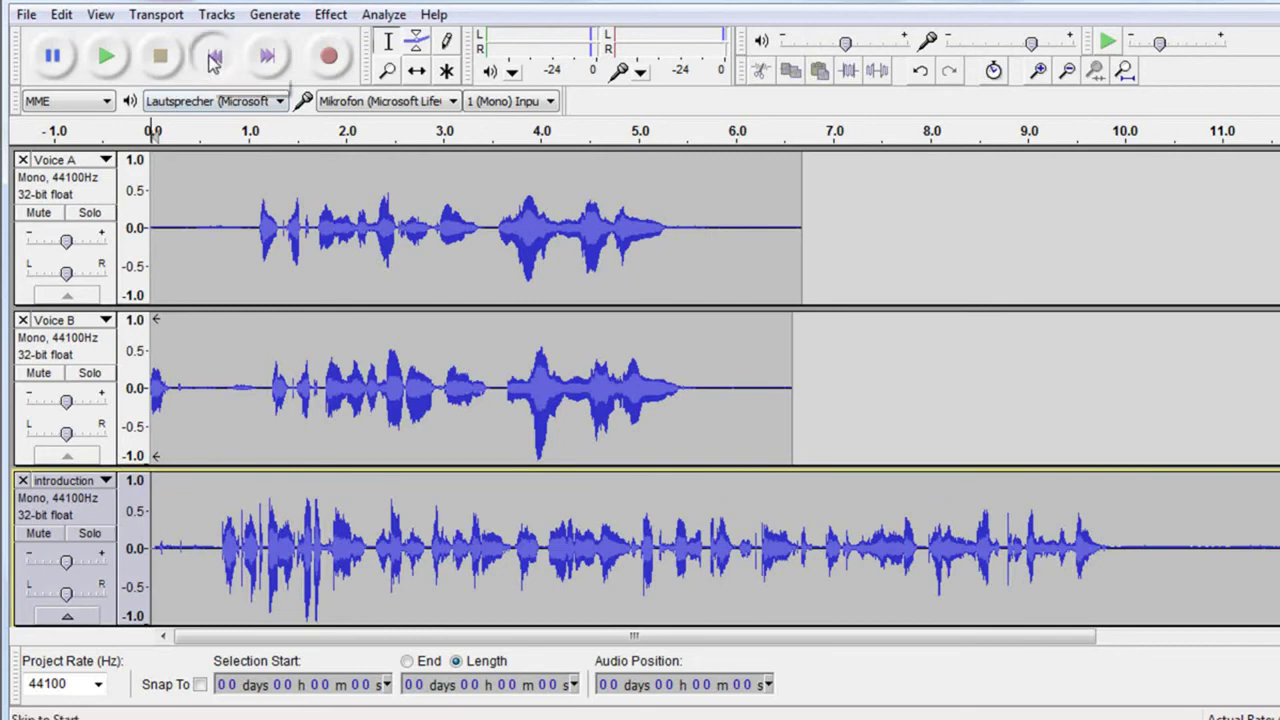
{"action": "left_click", "coordinate": [104, 55]}
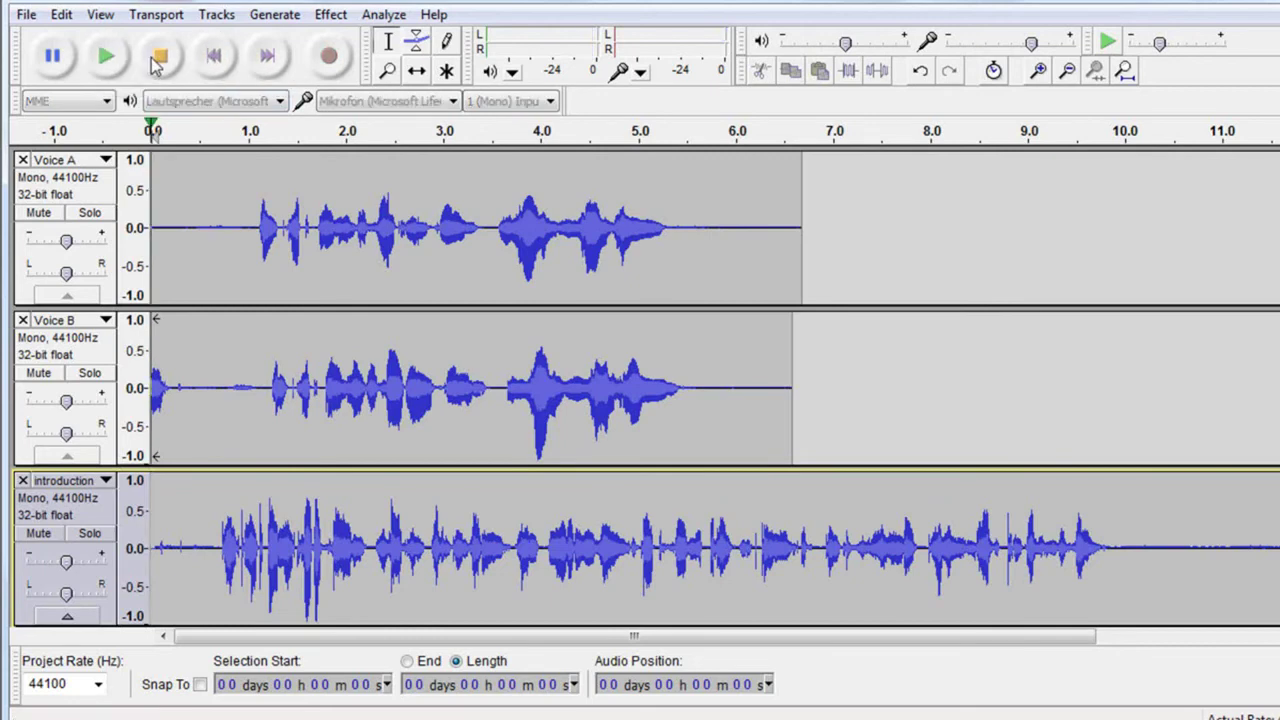
{"action": "left_click", "coordinate": [158, 58]}
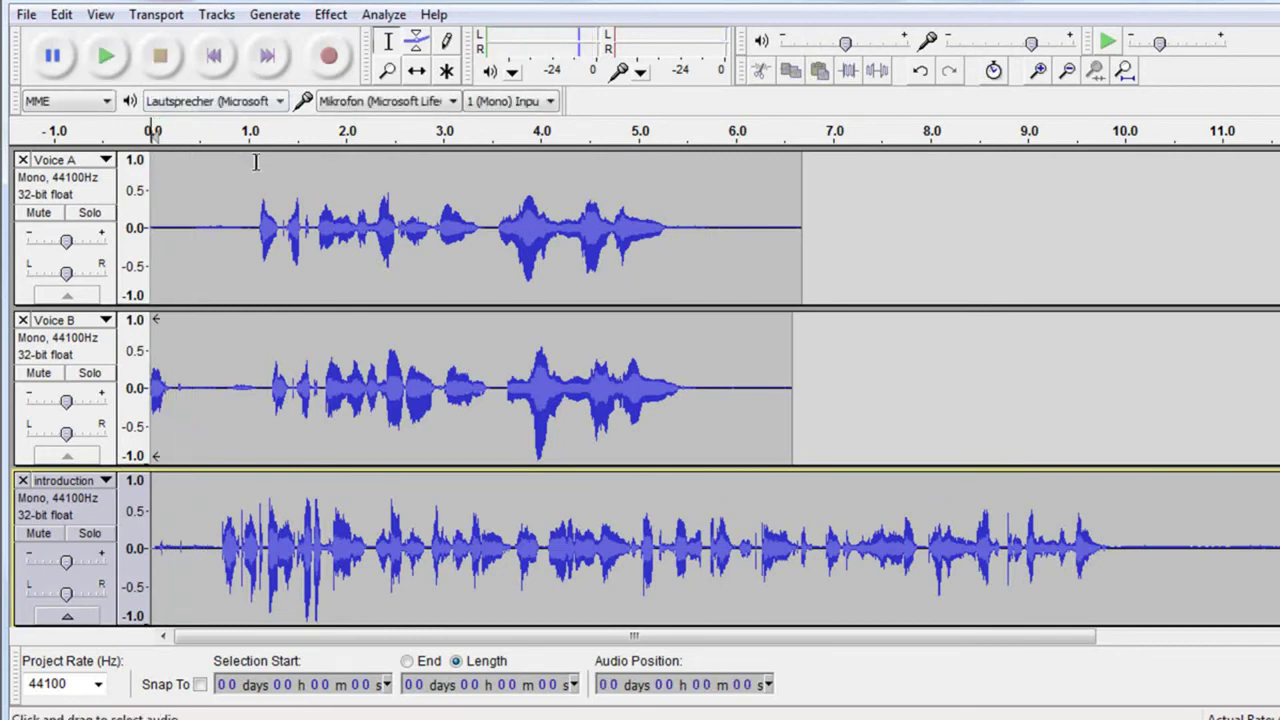
{"action": "left_click", "coordinate": [316, 218]}
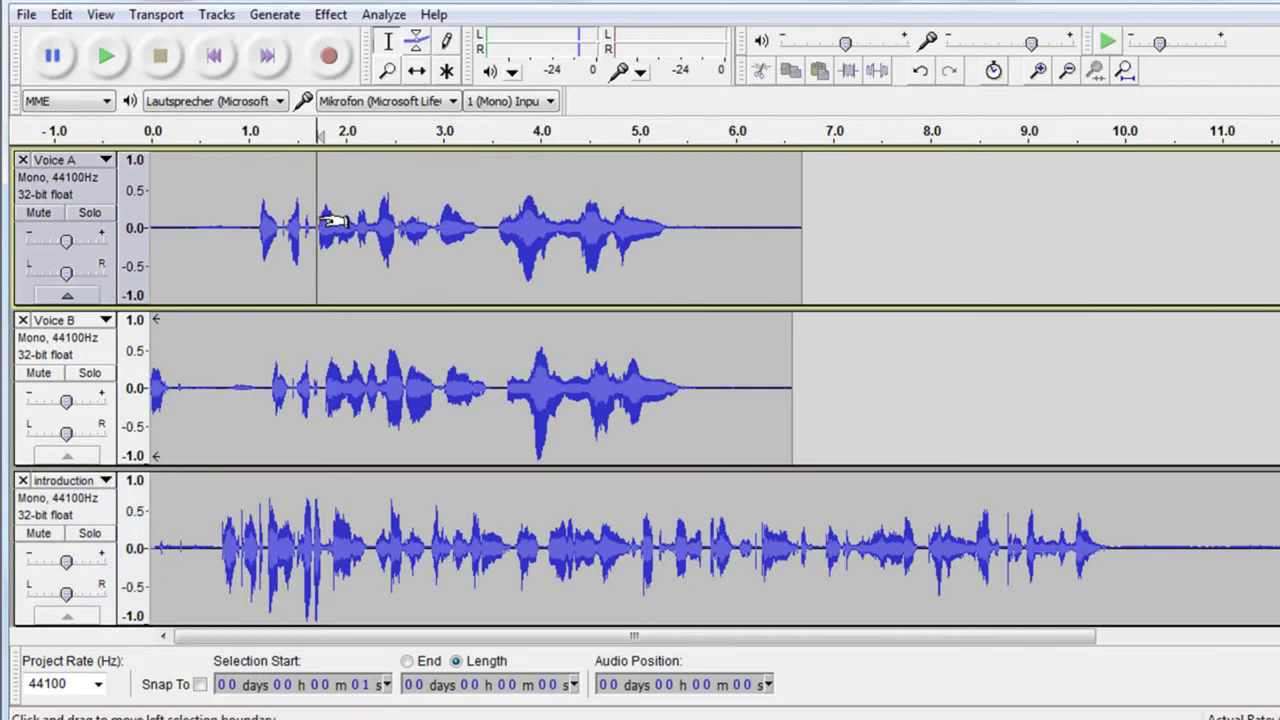
{"action": "key", "text": "space"}
{"action": "key", "text": "space"}
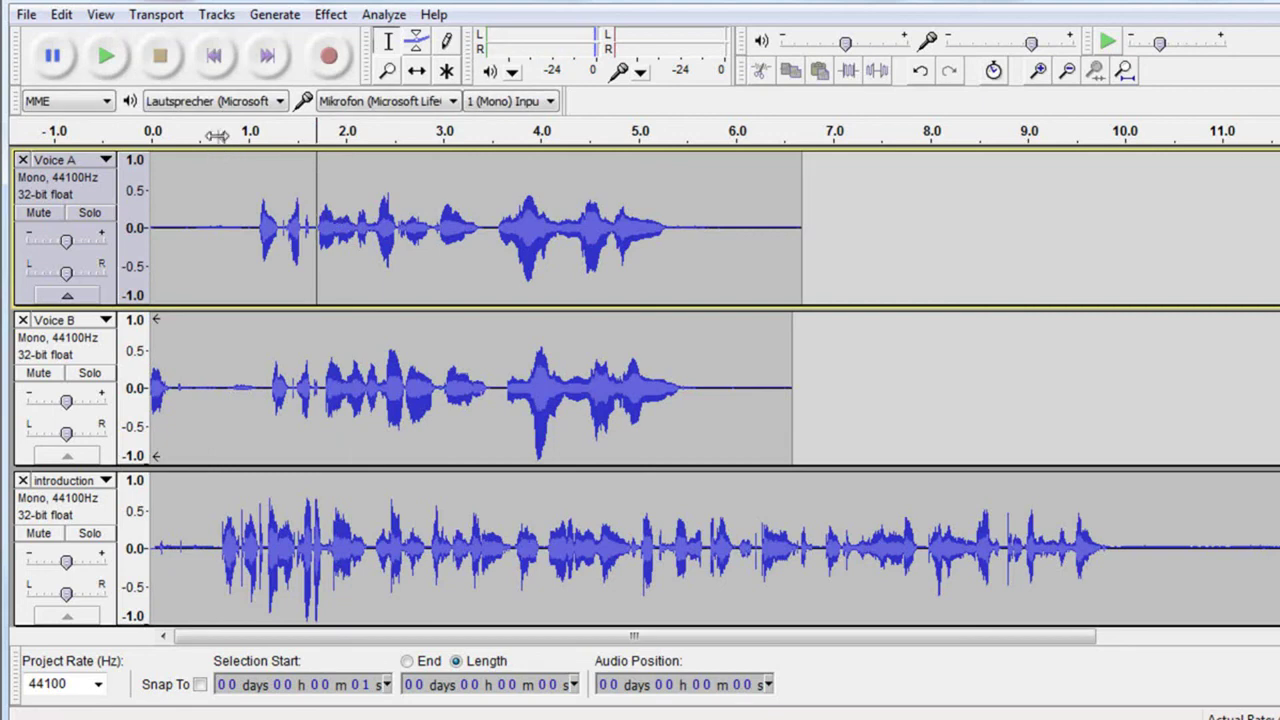
{"action": "left_click", "coordinate": [221, 135]}
{"action": "left_click", "coordinate": [162, 55]}
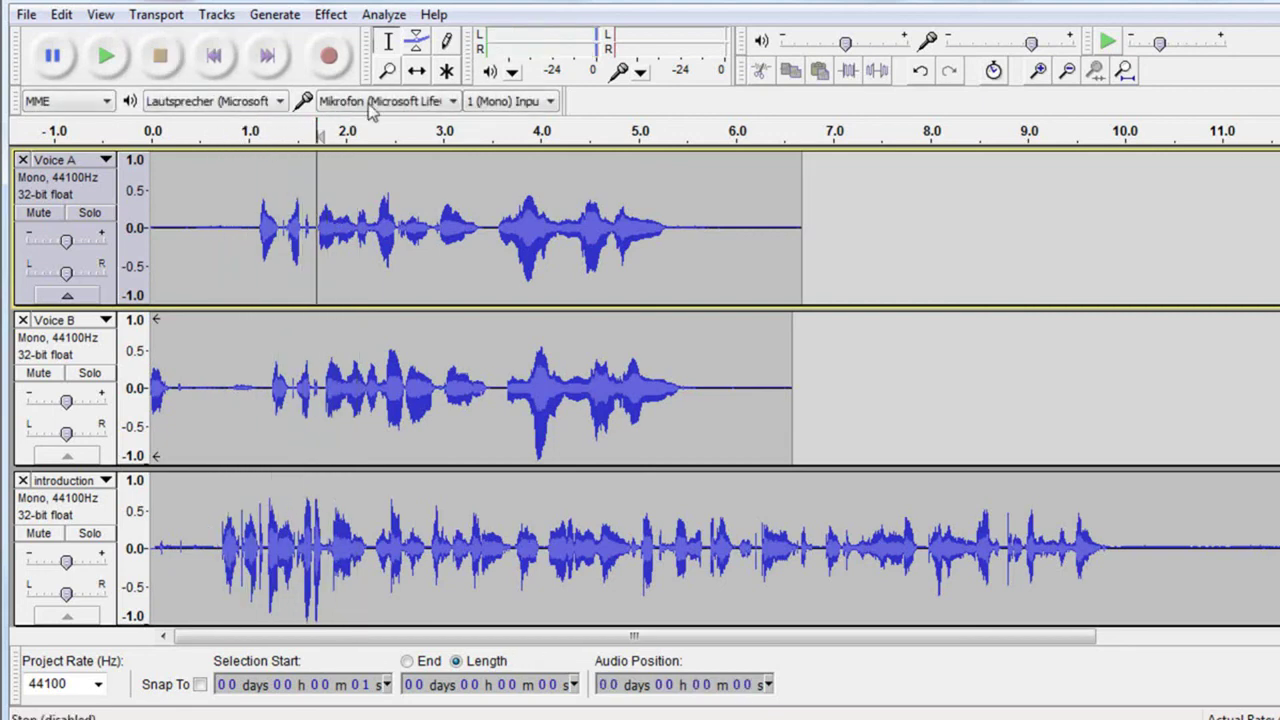
{"action": "left_click", "coordinate": [424, 138]}
{"action": "left_click", "coordinate": [162, 58]}
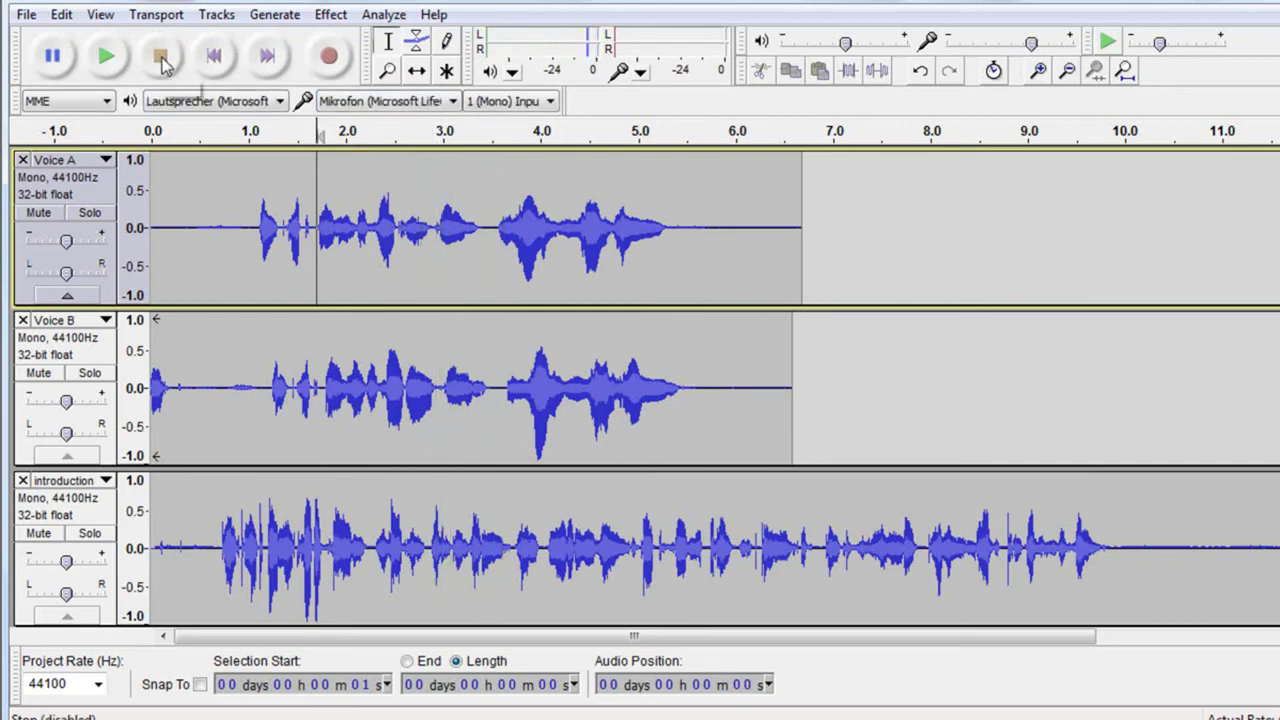
Save the project as oldmacdonald3.aup in the songs folder, past the project-file warning
{"action": "left_click", "coordinate": [26, 14]}
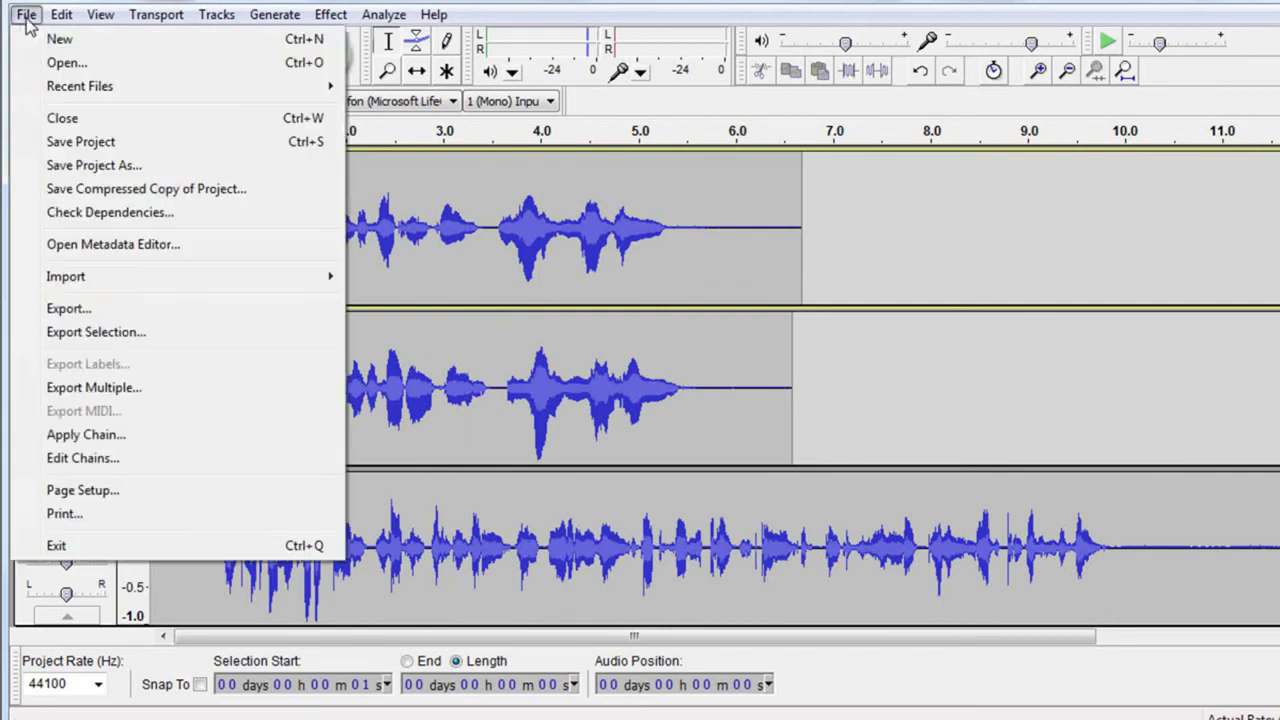
{"action": "left_click", "coordinate": [75, 166]}
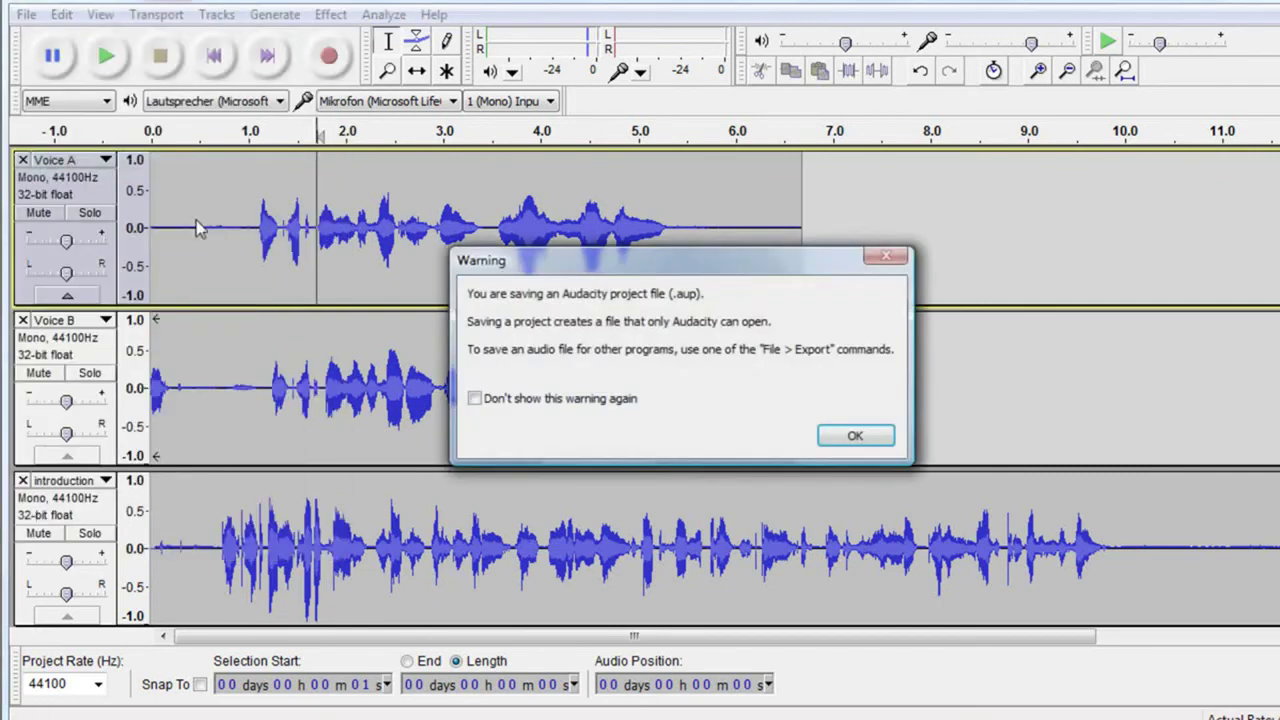
{"action": "left_click", "coordinate": [858, 436]}
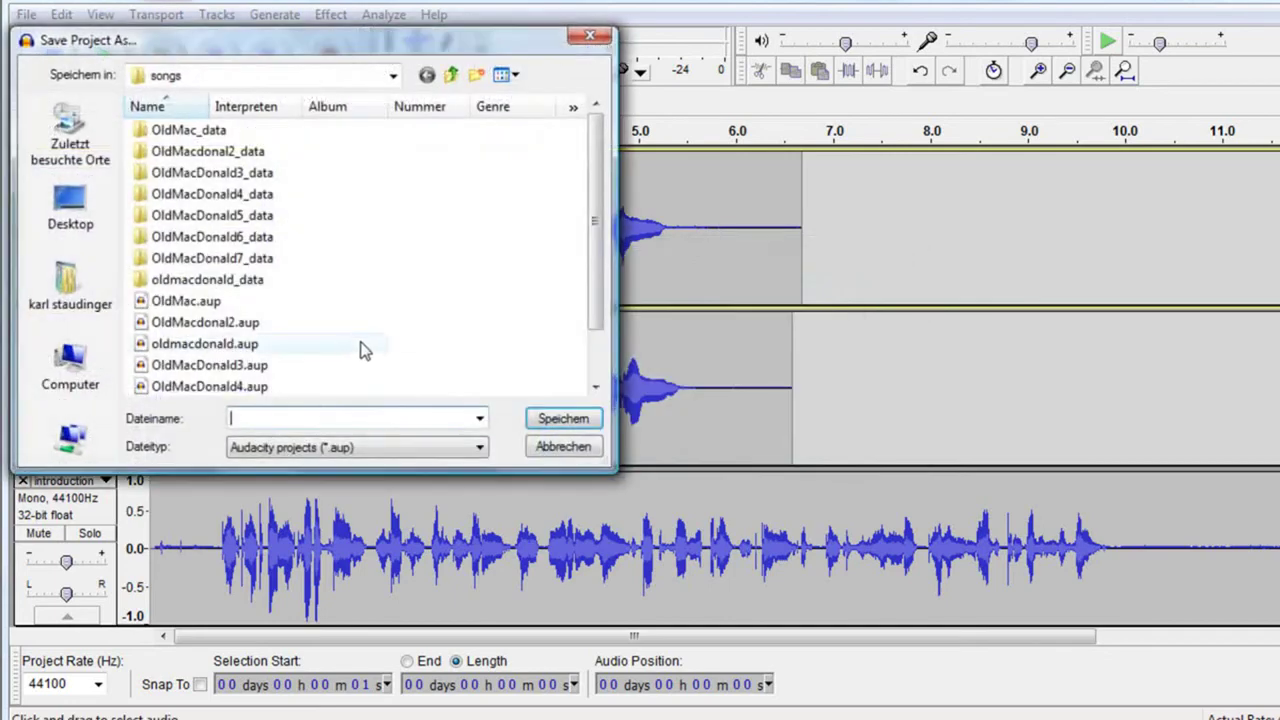
{"action": "left_click", "coordinate": [246, 345]}
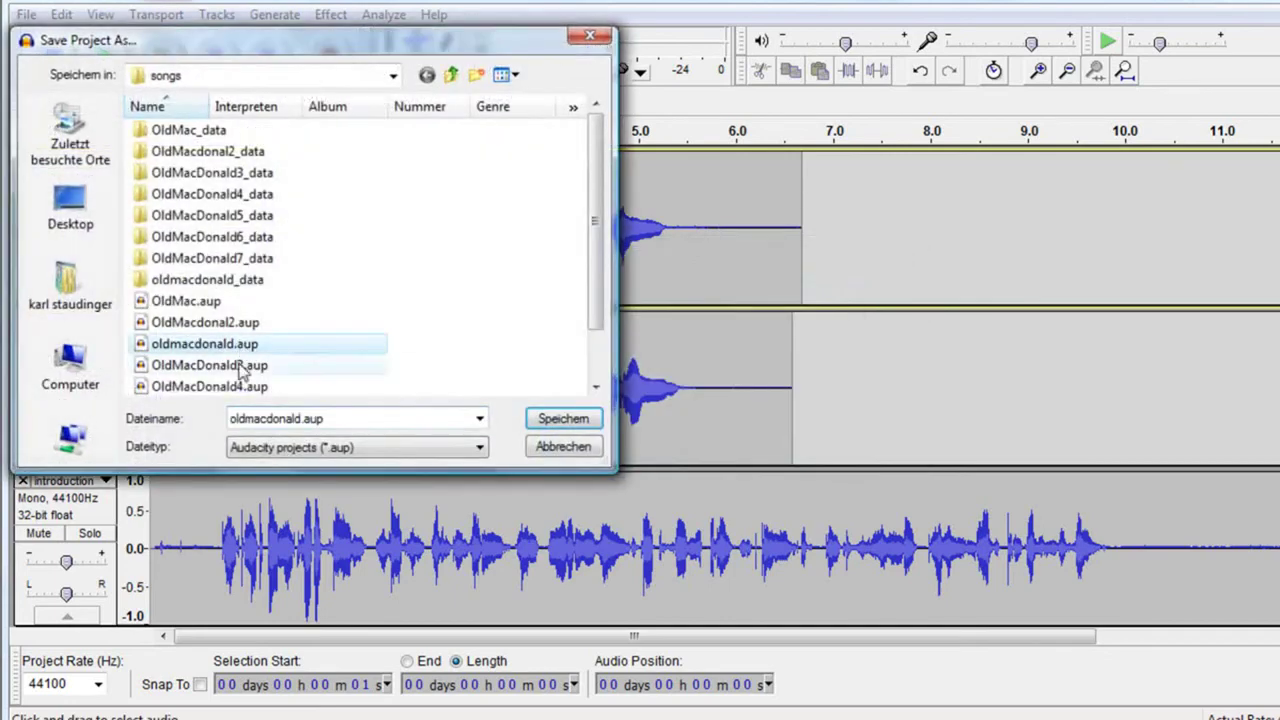
{"action": "double_click", "coordinate": [300, 419]}
{"action": "left_click", "coordinate": [300, 419]}
{"action": "type", "text": "3"}
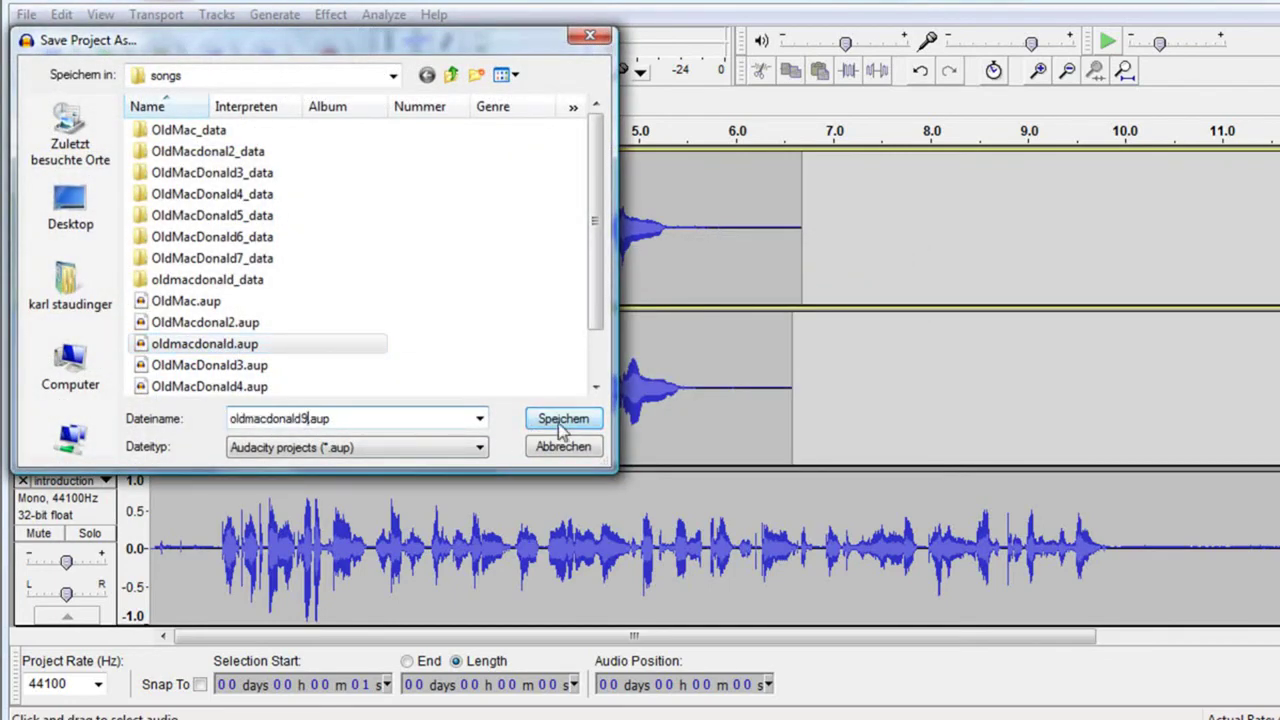
{"action": "left_click", "coordinate": [558, 423]}
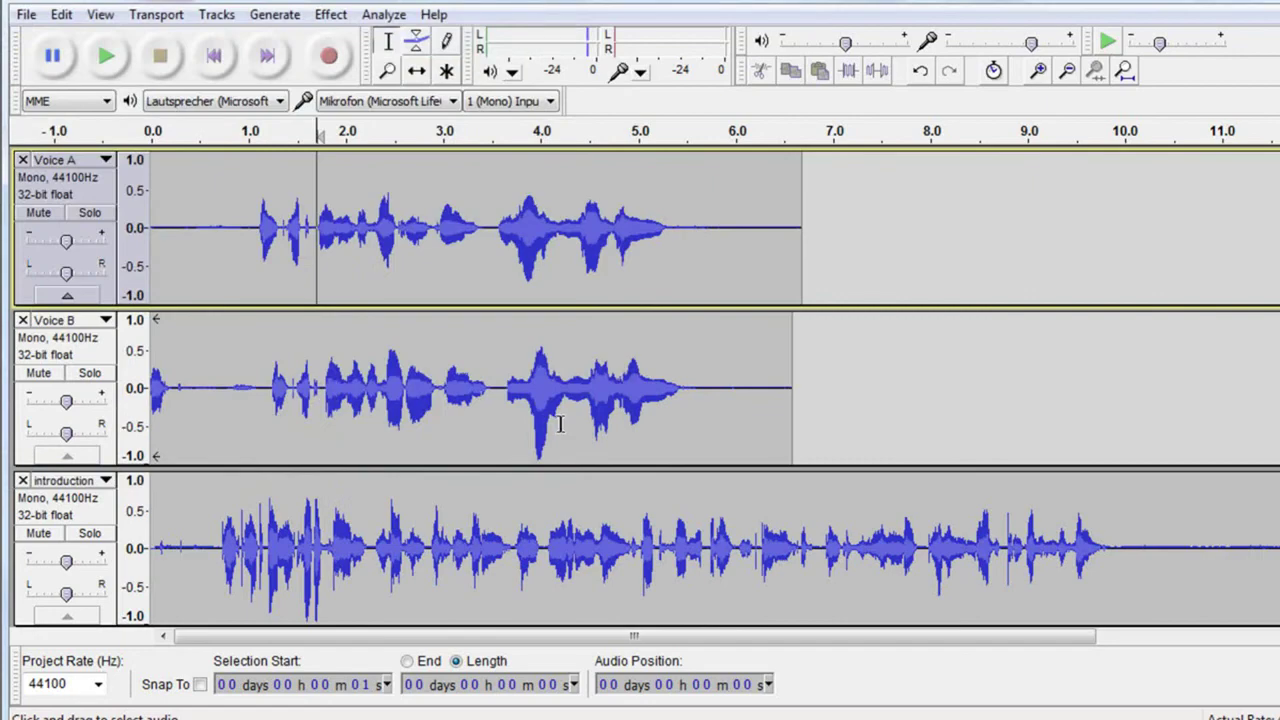